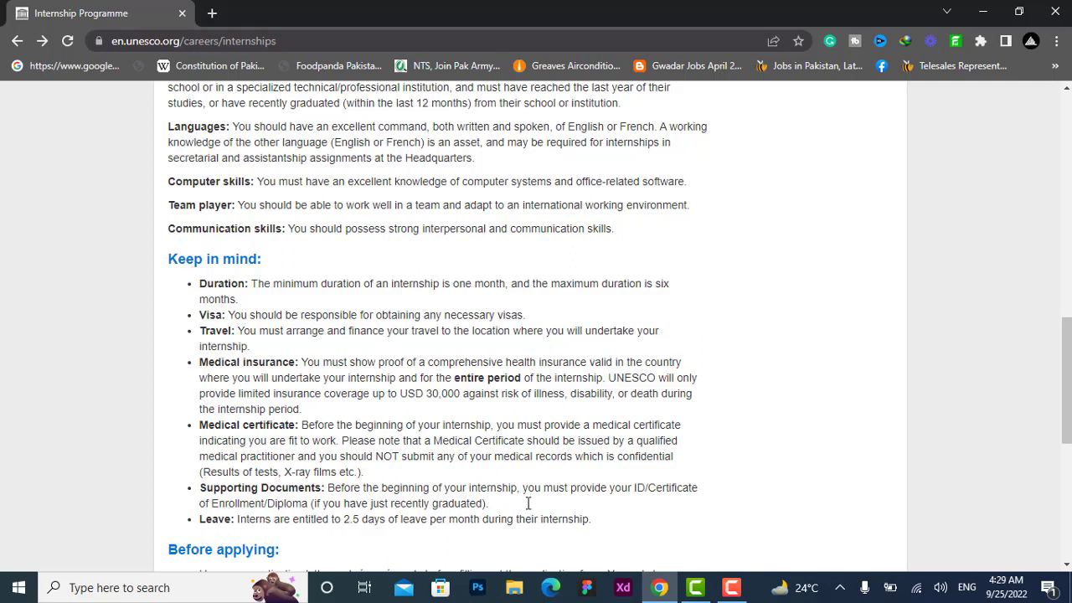
# - Review the internship's Keep in mind and Before applying conditions, and open the internship application form
pyautogui.scroll(-4, 1030, 410)
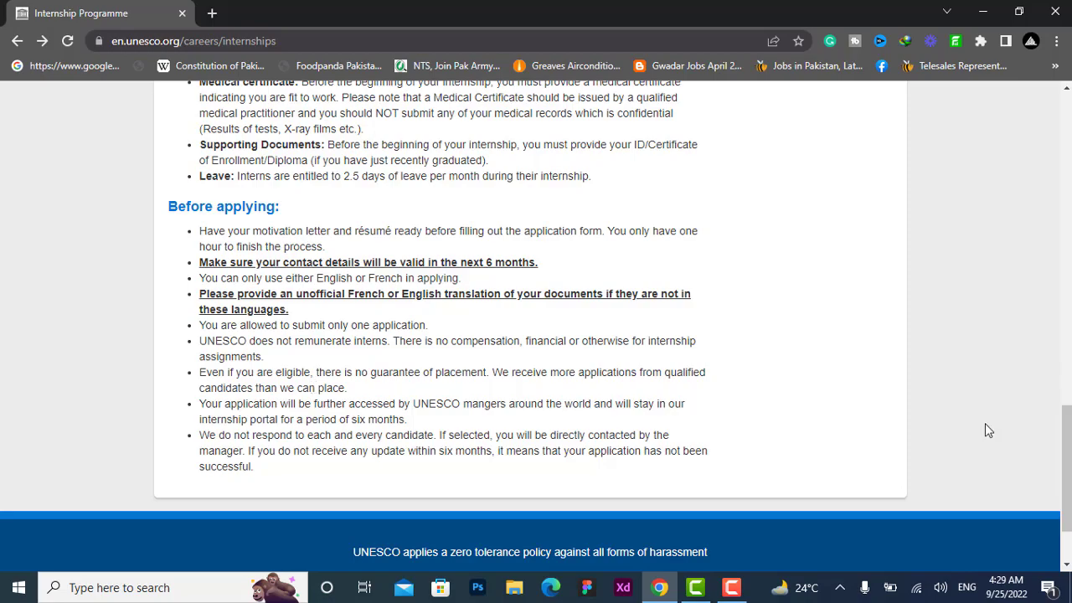
pyautogui.moveTo(1067, 456); pyautogui.dragTo(1067, 146)
pyautogui.scroll(-4, 368, 293)
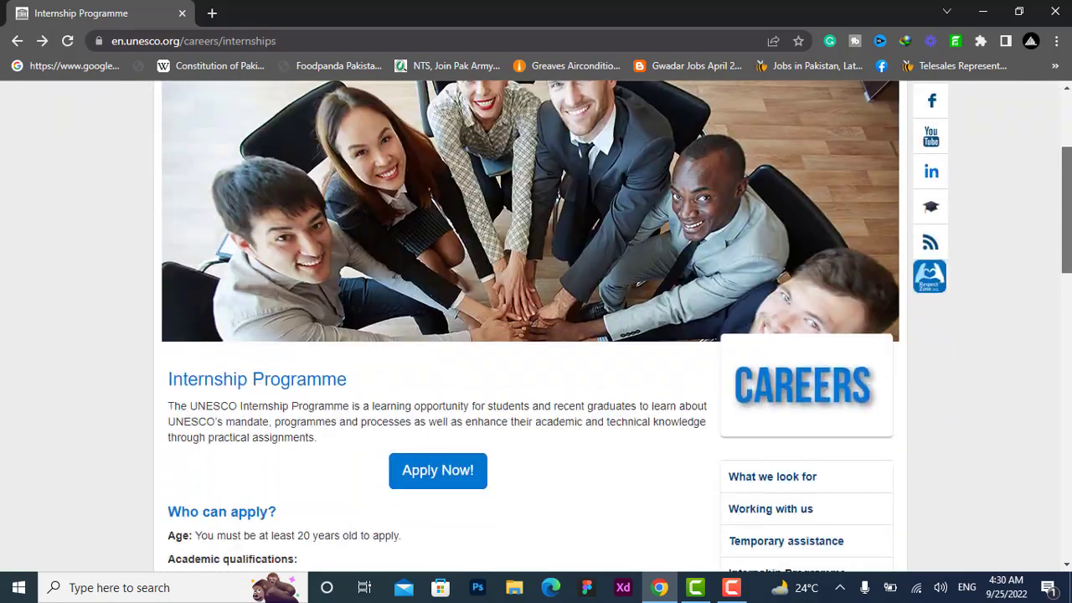
pyautogui.click(437, 349)
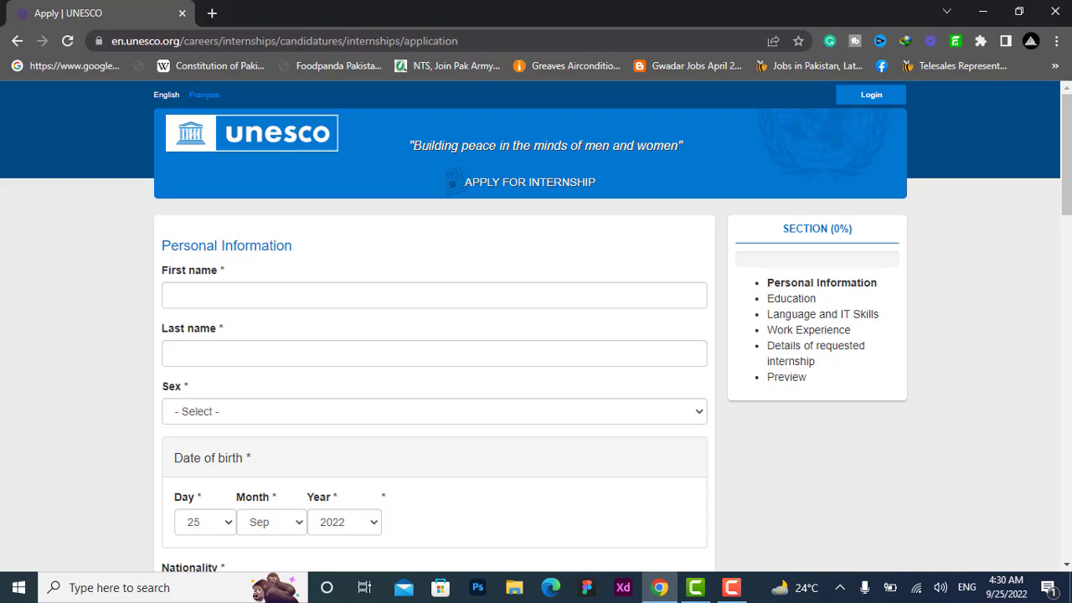
# - Examine the Personal Information fields, from name and address through the emergency contact to the UNESCO family relation questions
pyautogui.moveTo(1066, 155); pyautogui.dragTo(1066, 211)
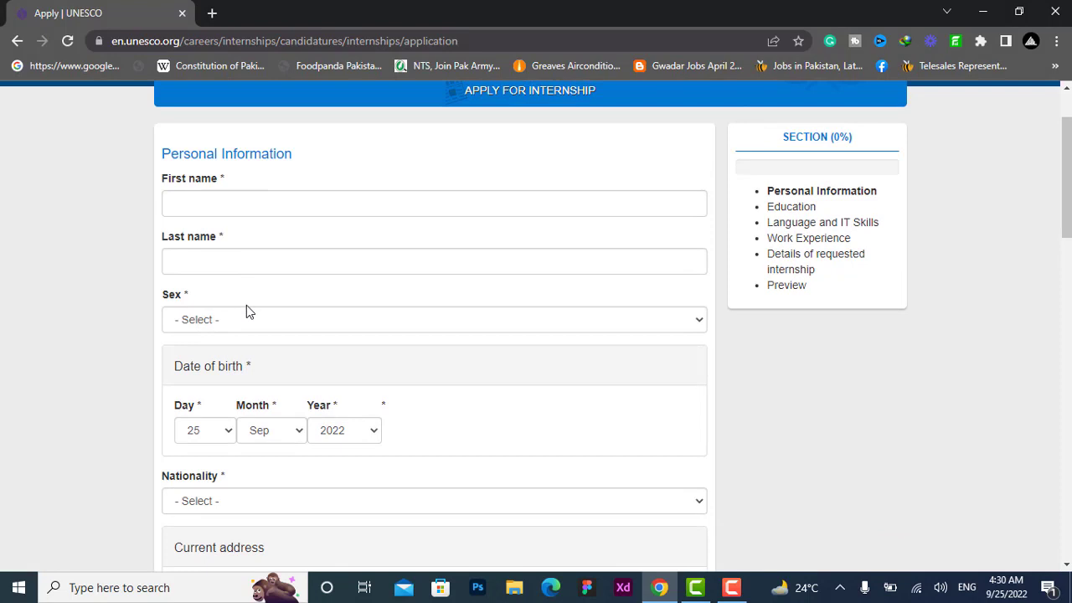
pyautogui.moveTo(1067, 180); pyautogui.dragTo(1070, 293)
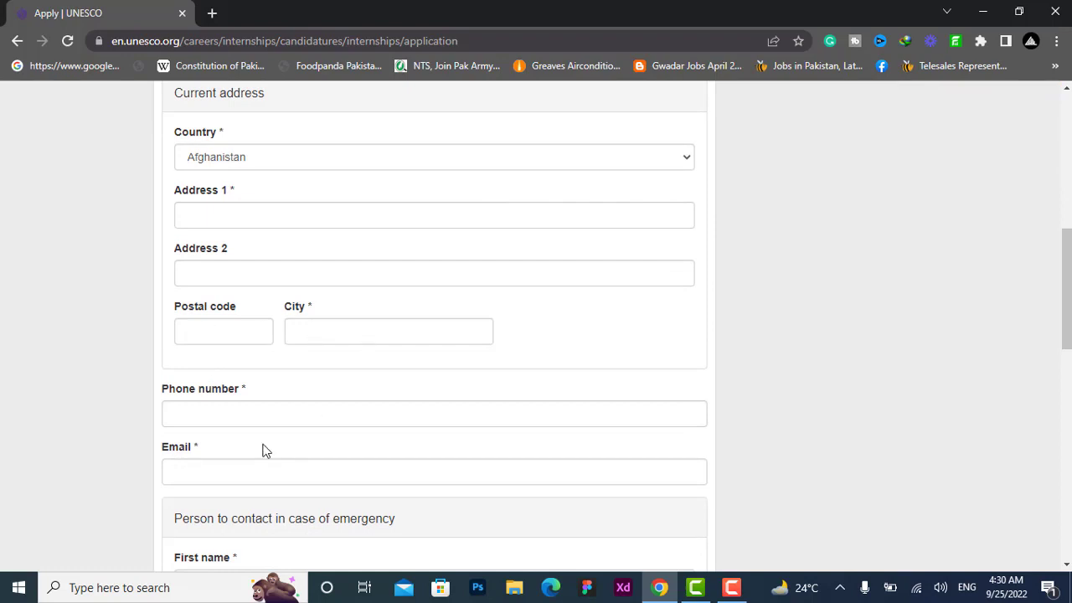
pyautogui.moveTo(1067, 289); pyautogui.dragTo(1067, 357)
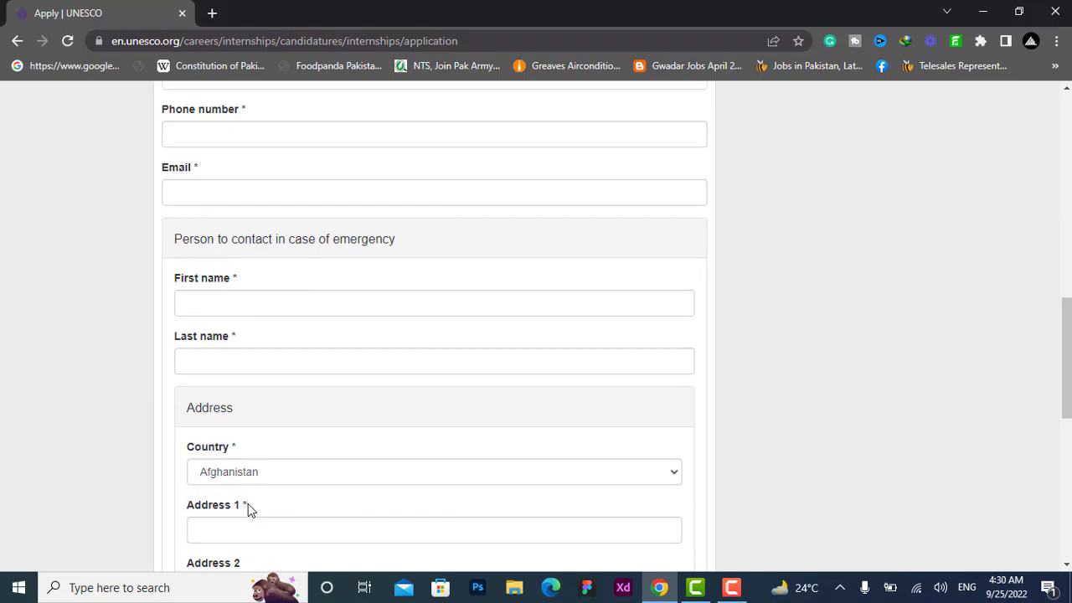
pyautogui.scroll(-3, 1054, 335)
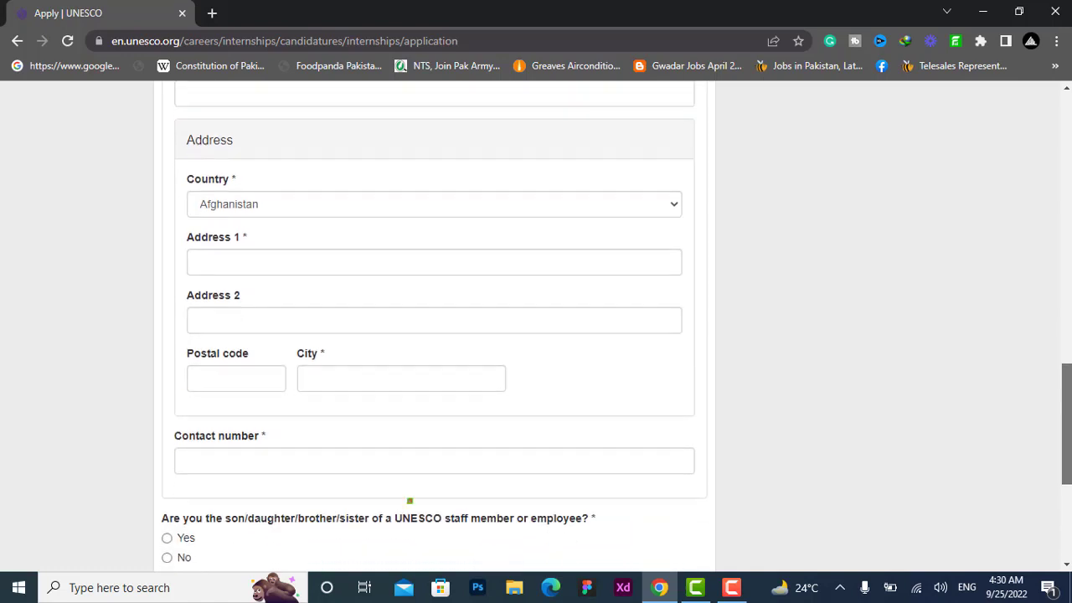
pyautogui.scroll(-2, 890, 414)
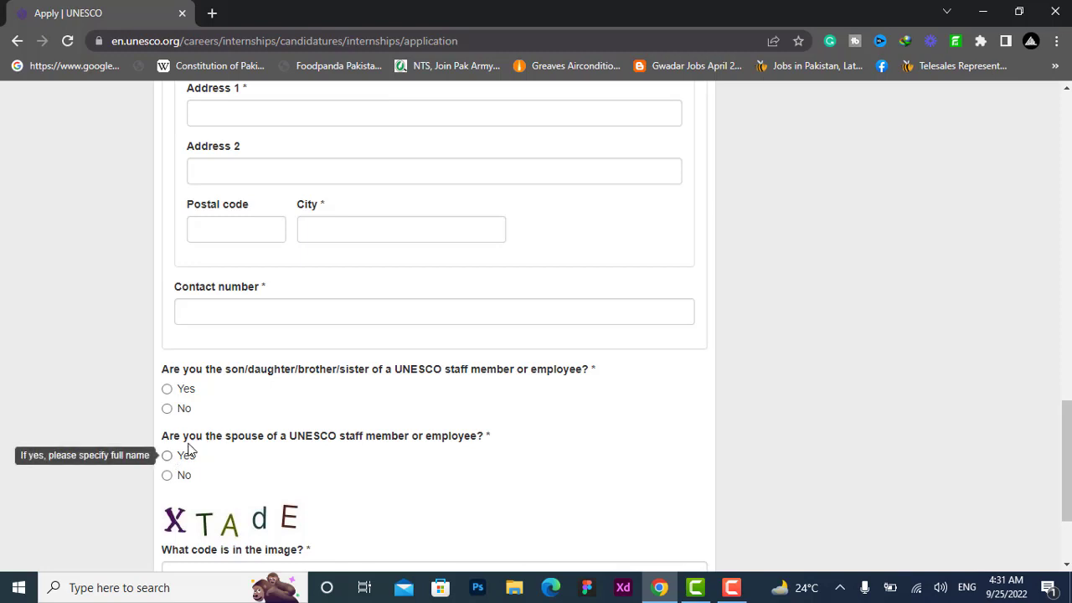
pyautogui.moveTo(1069, 435); pyautogui.dragTo(1068, 473)
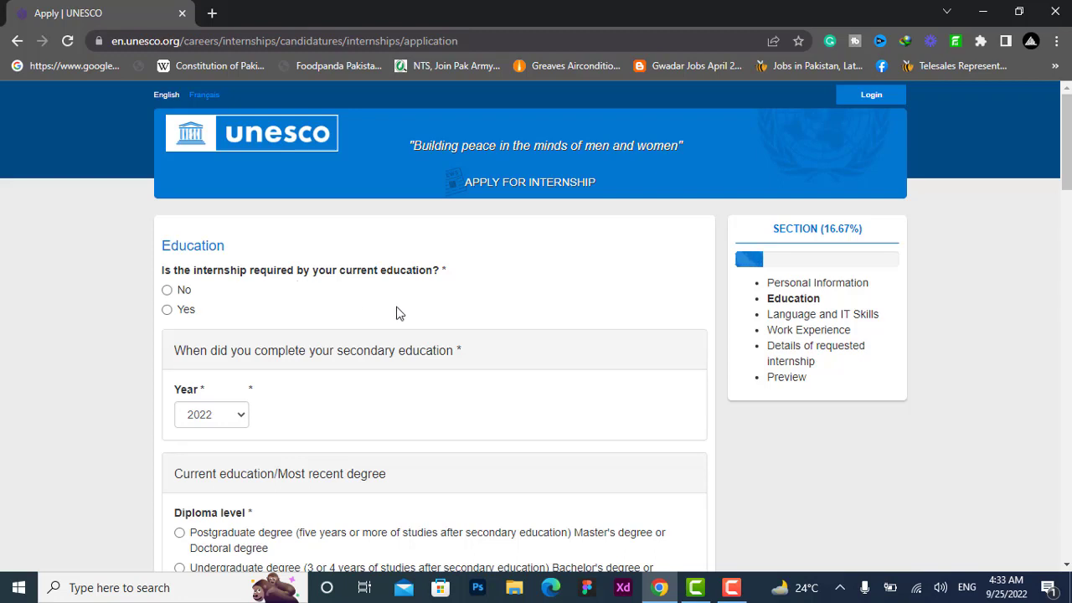
# - Answer Yes to whether the internship is required by the current education, and proceed through the Education section to Language and IT Skills
pyautogui.click(179, 309)
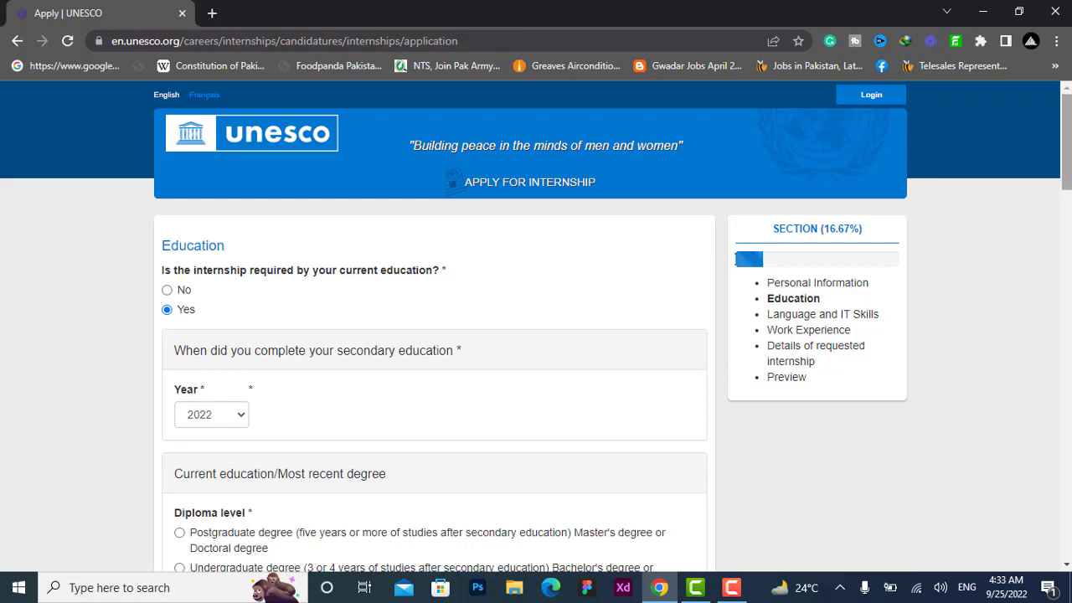
pyautogui.scroll(-3, 935, 213)
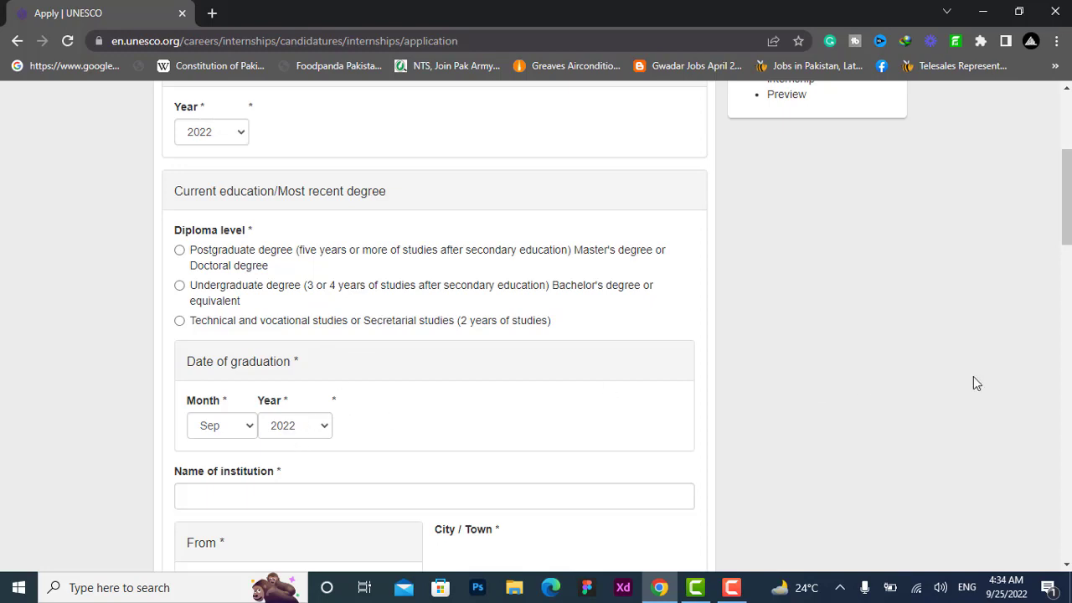
pyautogui.moveTo(1066, 215); pyautogui.dragTo(1065, 258)
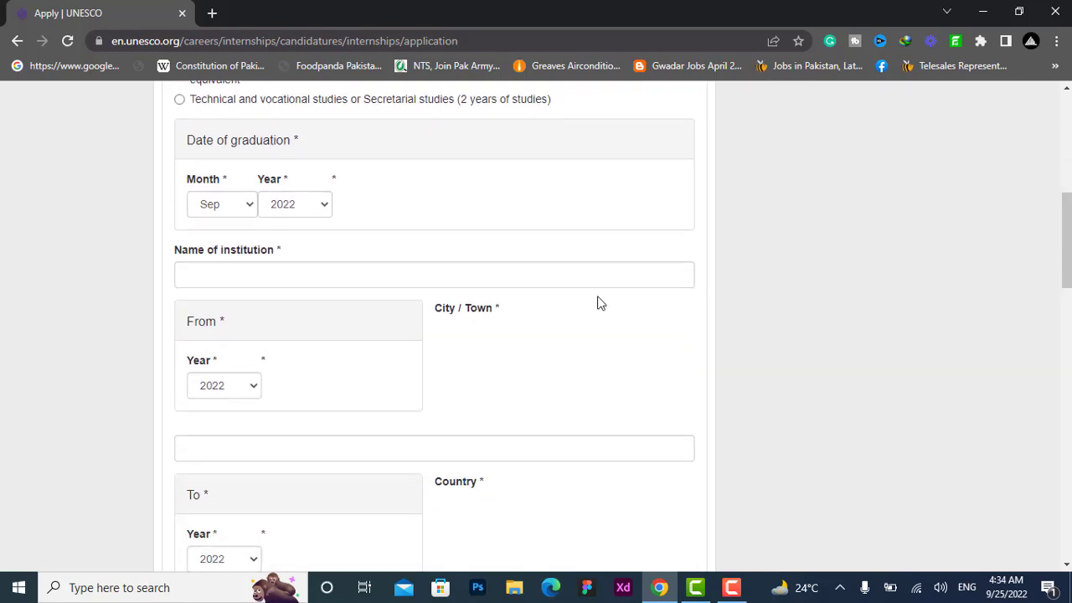
pyautogui.moveTo(1066, 243); pyautogui.dragTo(1066, 300)
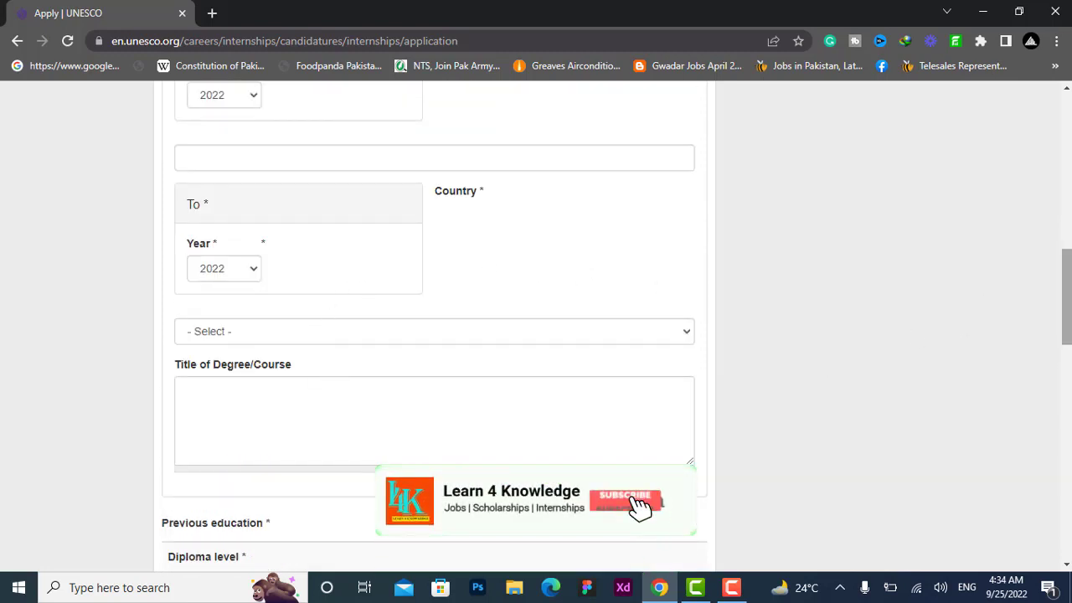
pyautogui.scroll(-4, 515, 319)
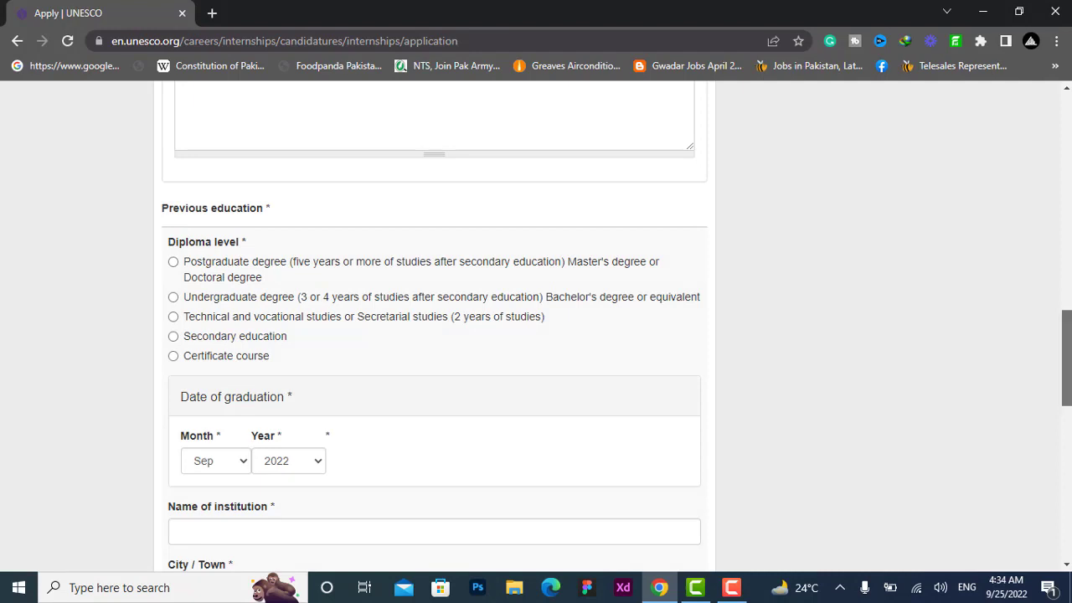
pyautogui.scroll(-3, 1066, 358)
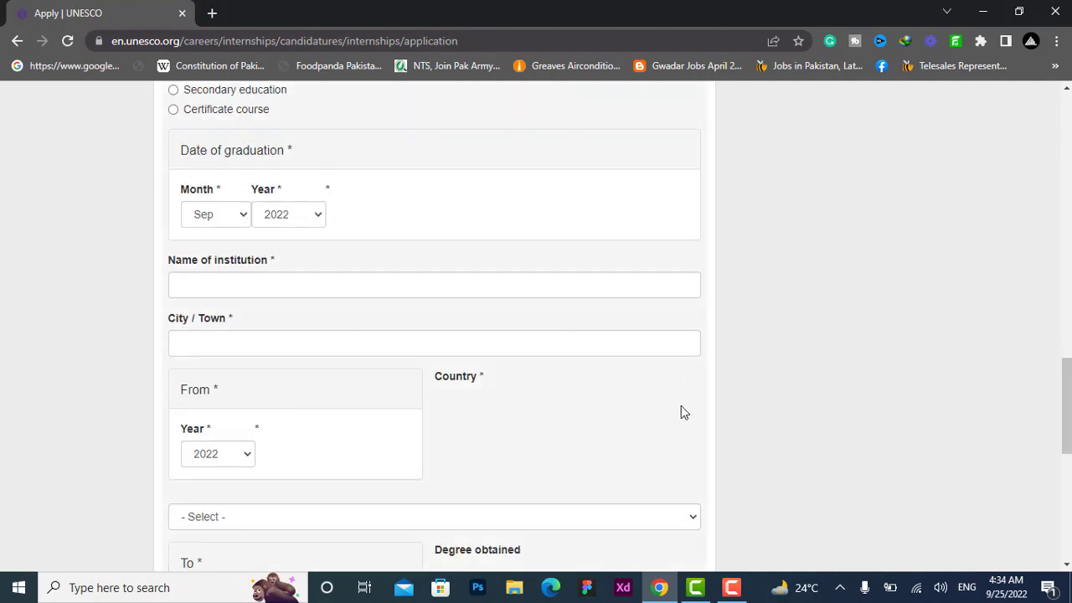
pyautogui.scroll(-3, 1066, 402)
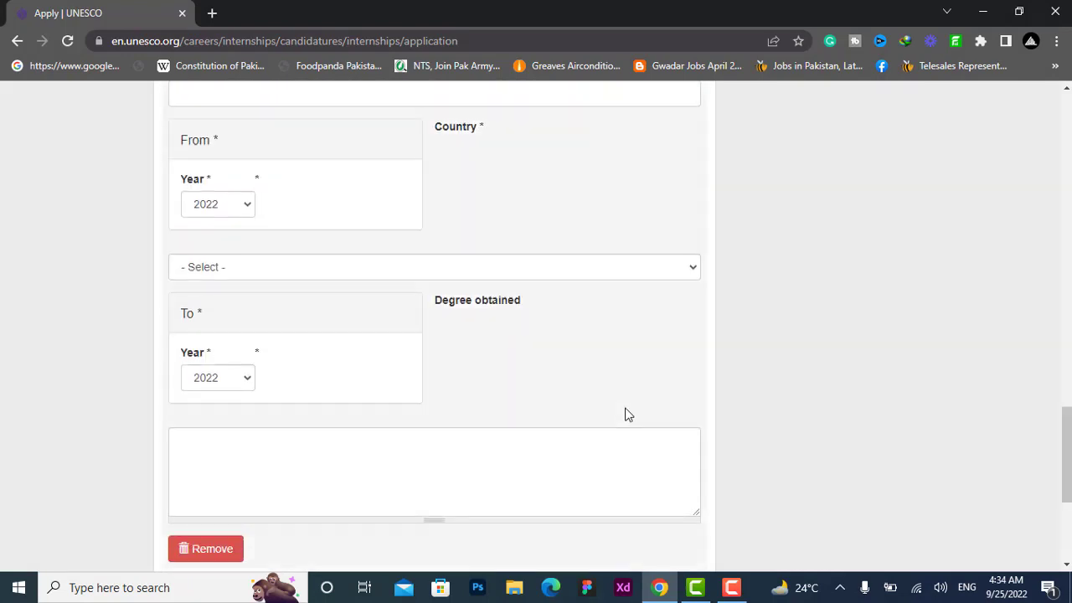
pyautogui.scroll(-2, 1066, 453)
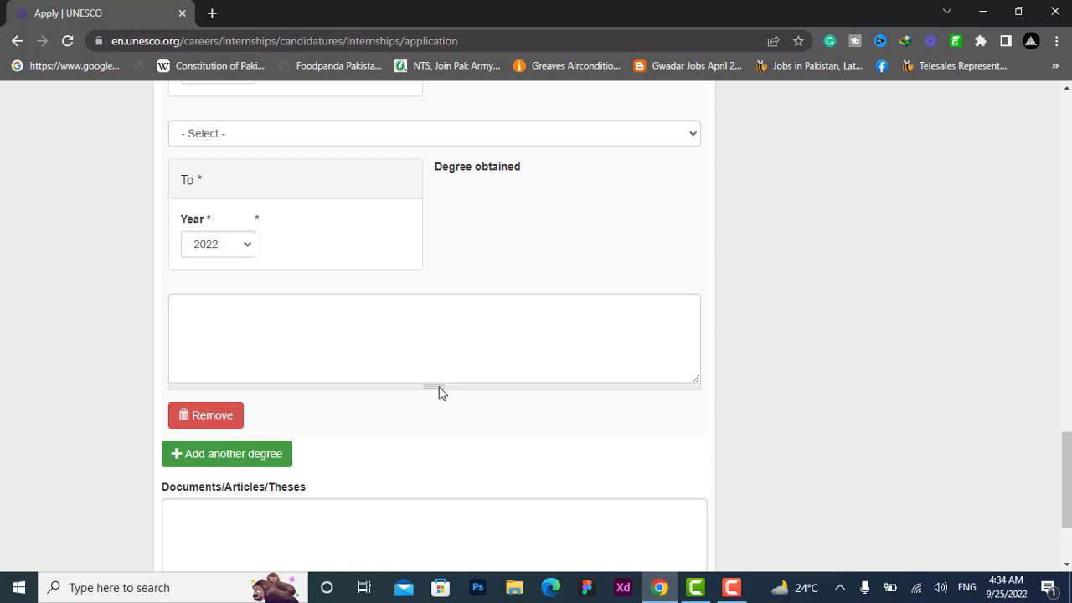
pyautogui.scroll(-2, 1066, 477)
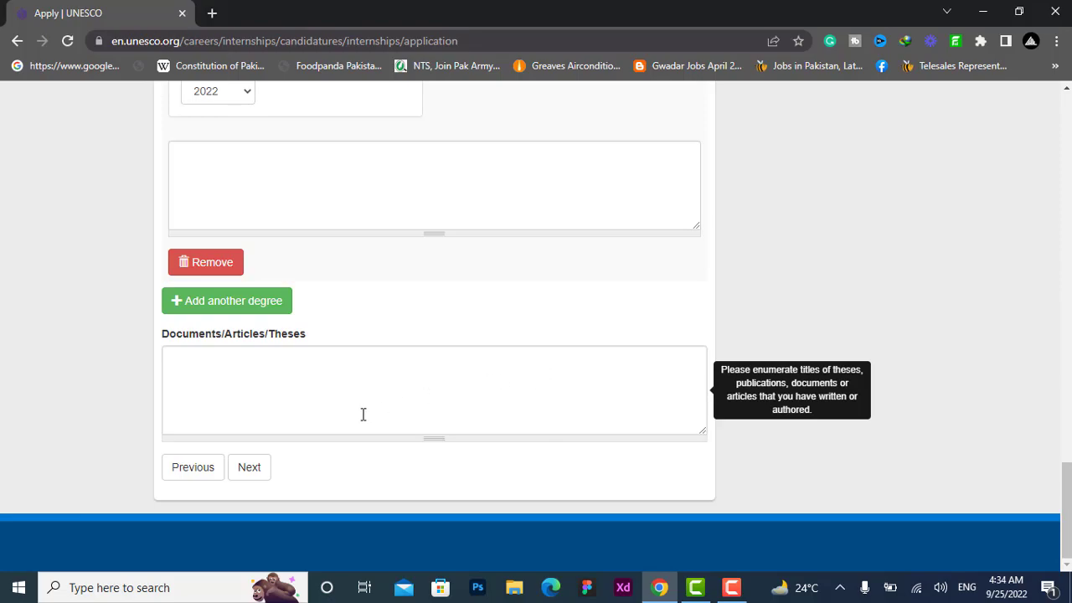
pyautogui.click(259, 474)
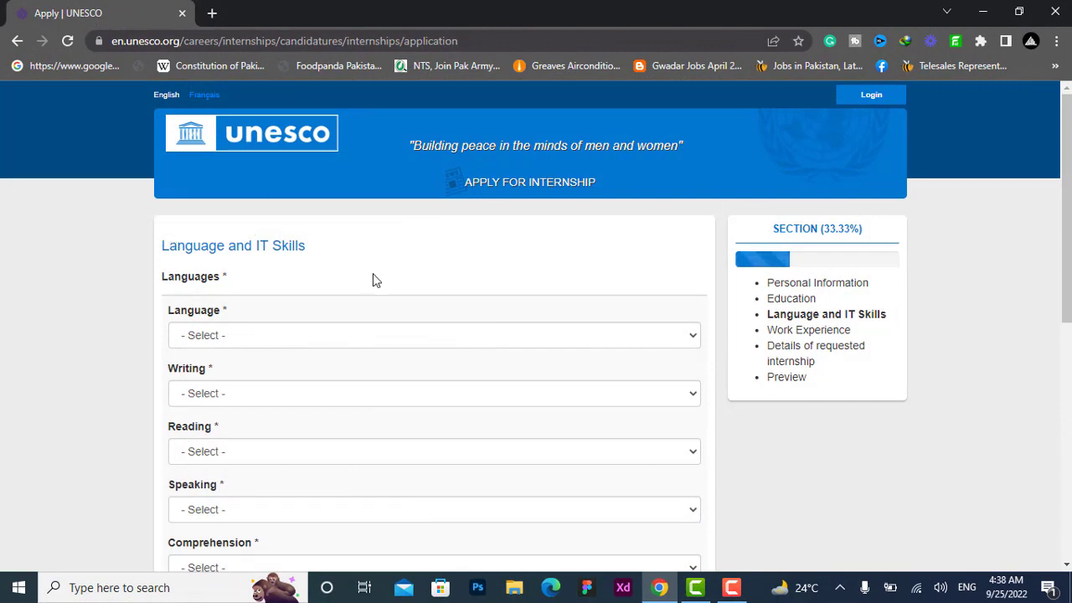
# - Add English as a language with writing, reading, speaking and comprehension all rated Excellent
pyautogui.click(565, 335)
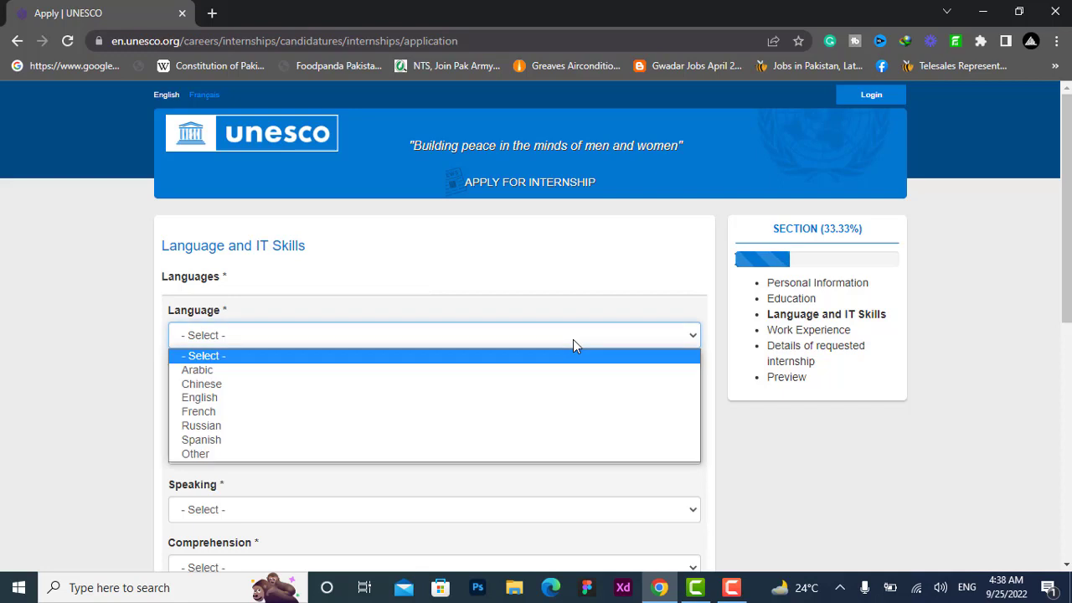
pyautogui.click(541, 400)
pyautogui.click(485, 400)
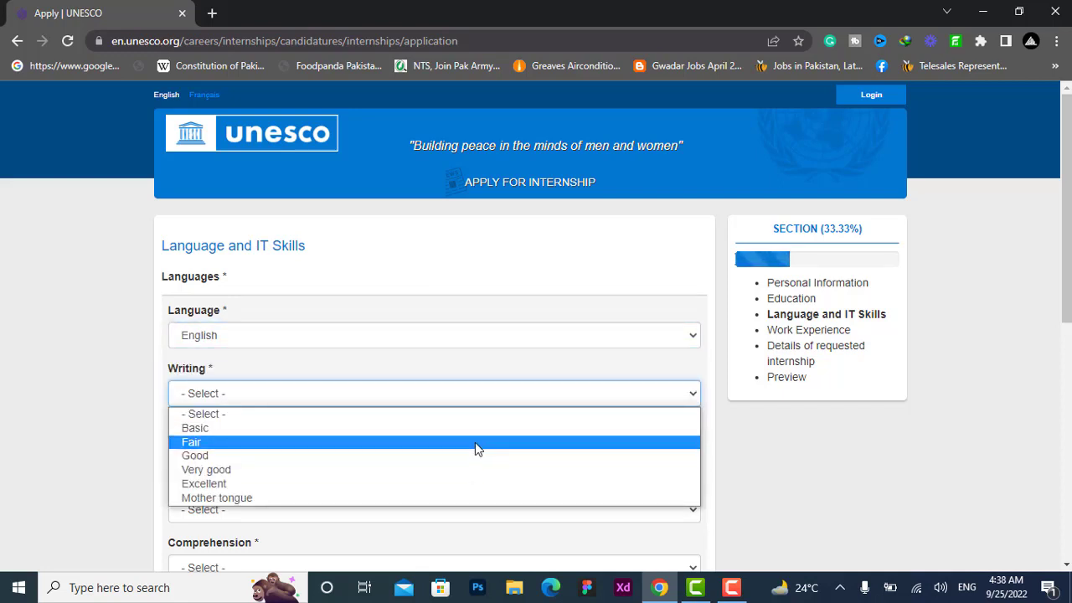
pyautogui.click(470, 485)
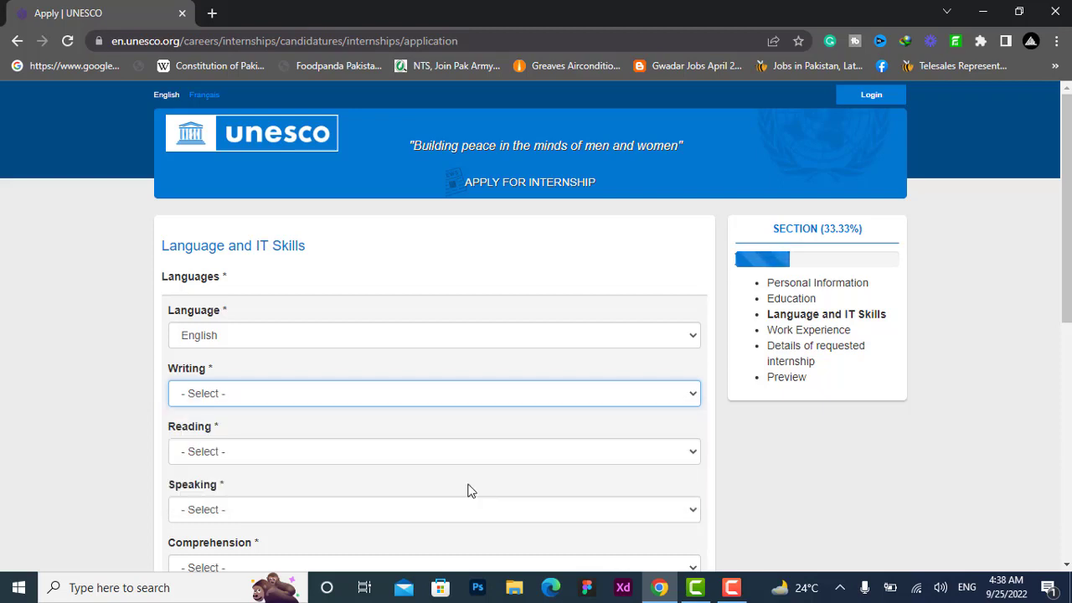
pyautogui.click(522, 450)
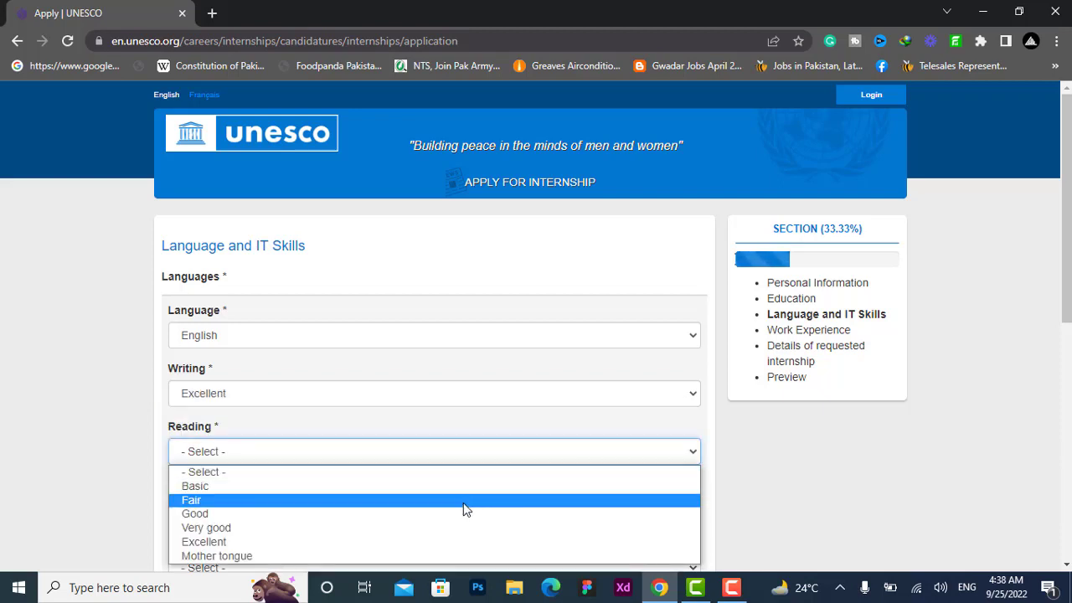
pyautogui.click(447, 542)
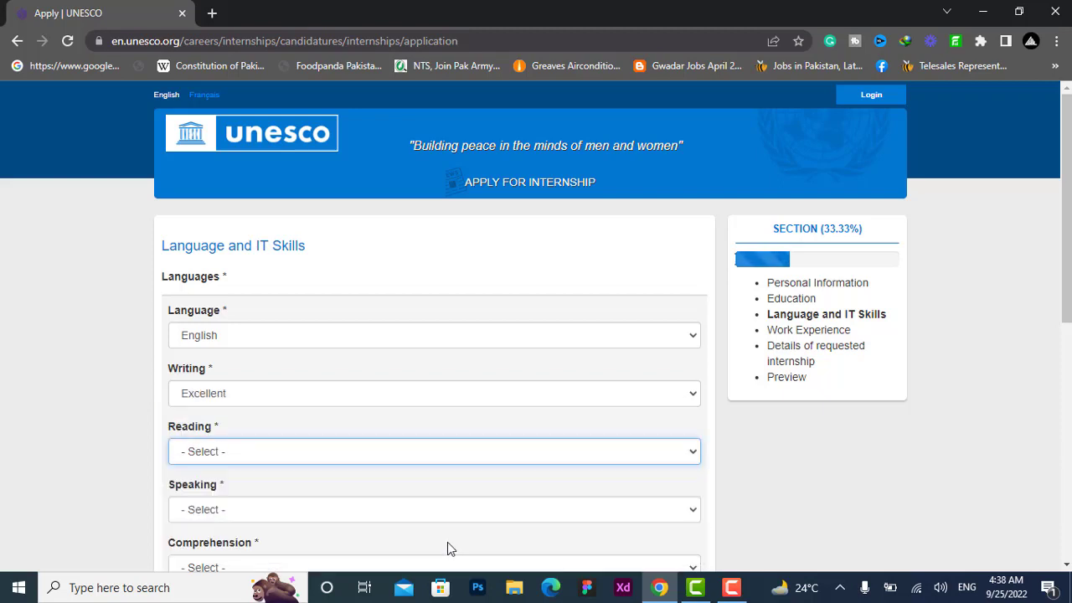
pyautogui.click(595, 514)
pyautogui.click(407, 473)
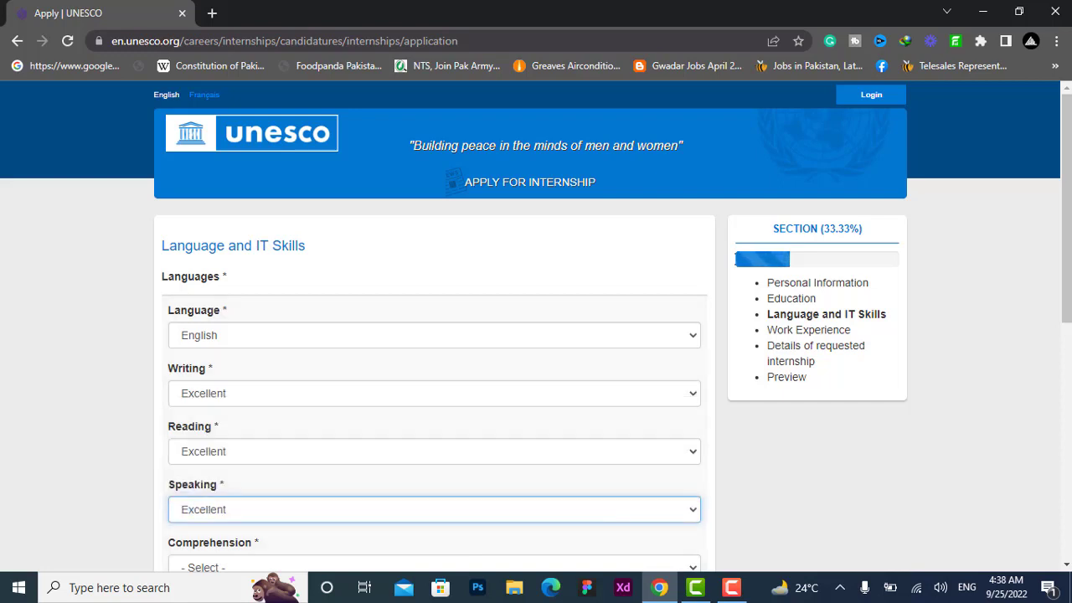
pyautogui.scroll(-2, 407, 473)
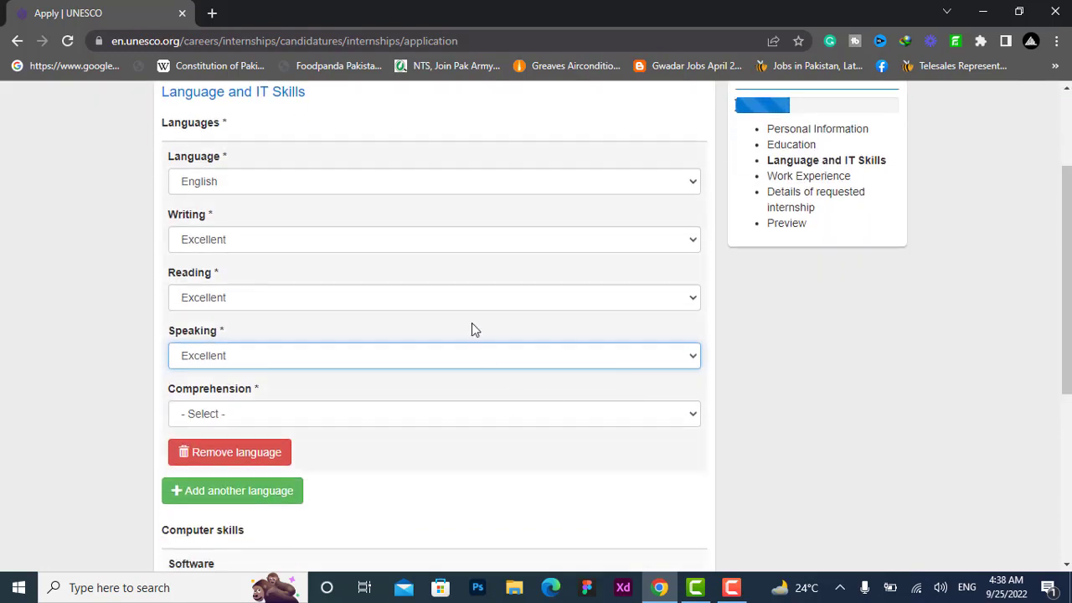
pyautogui.click(461, 414)
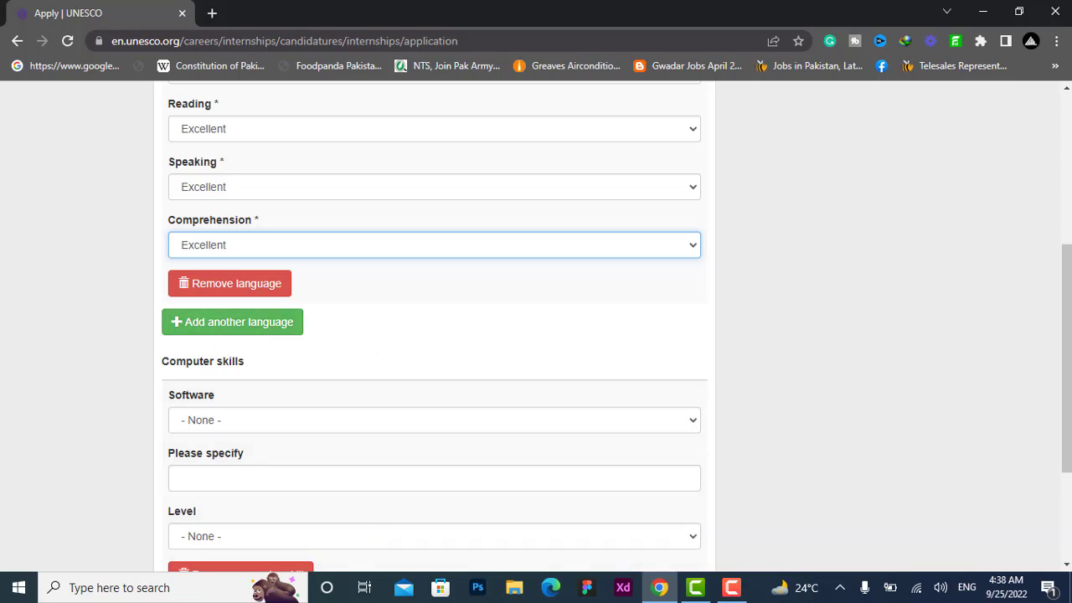
# - Add Office-based software as a computer skill at Expert level, leaving the specification blank
pyautogui.scroll(-3, 960, 384)
pyautogui.click(561, 259)
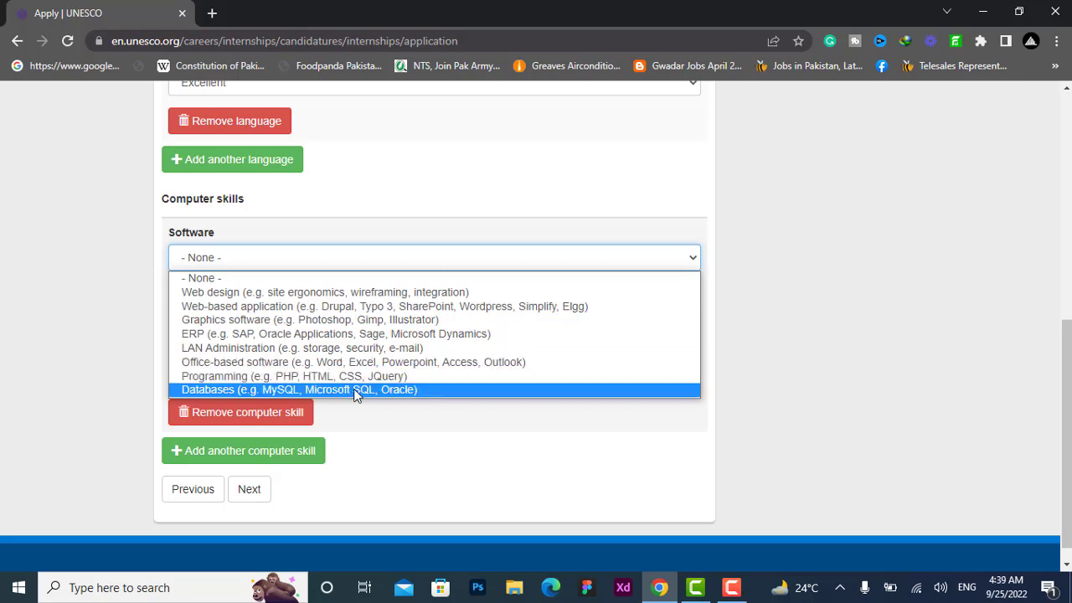
pyautogui.click(375, 365)
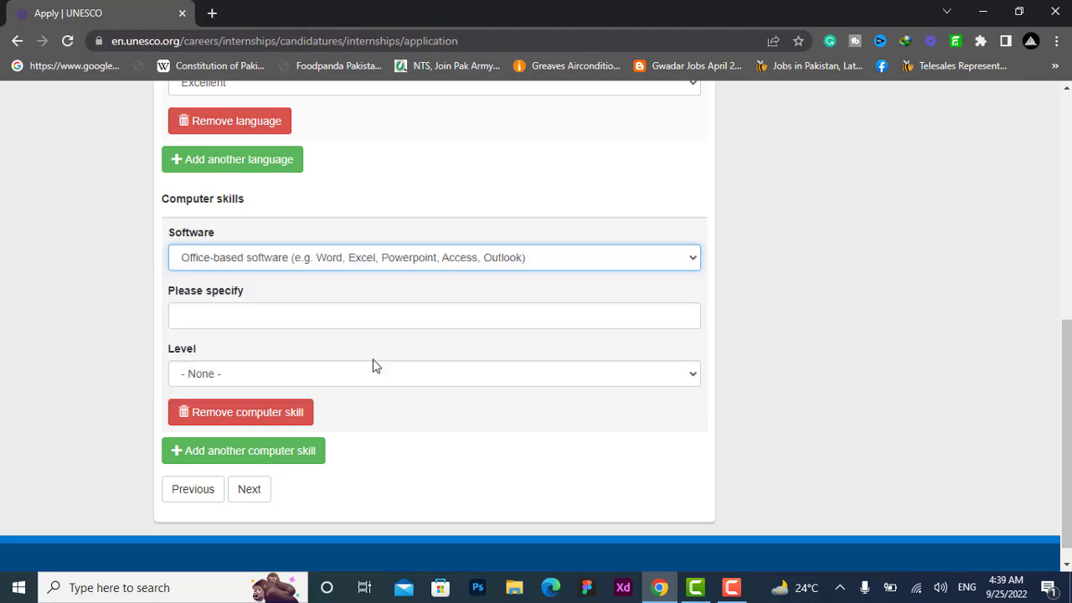
pyautogui.click(377, 320)
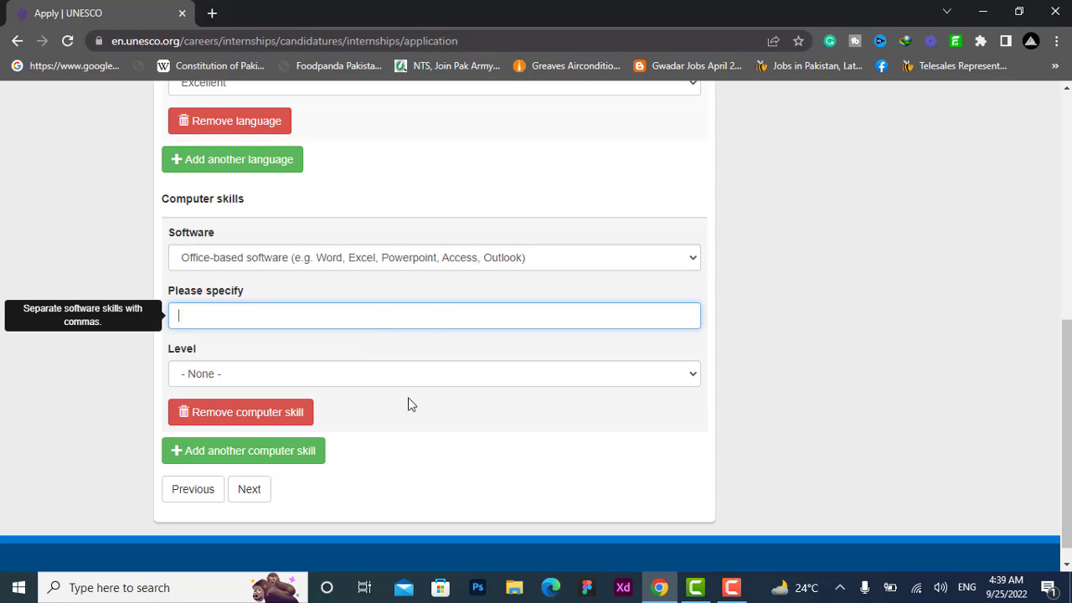
pyautogui.click(417, 377)
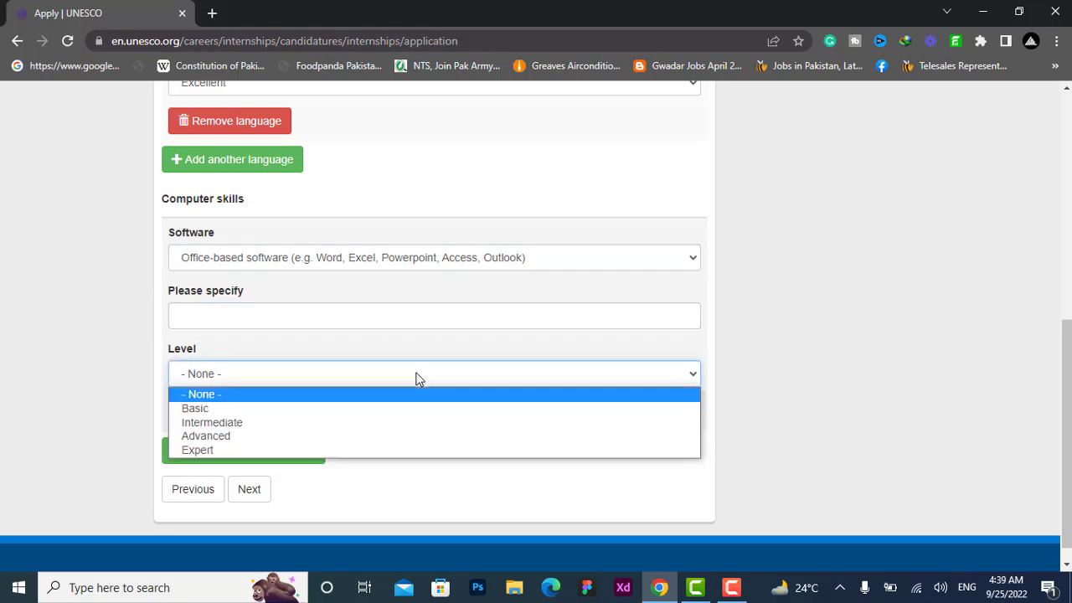
pyautogui.click(387, 451)
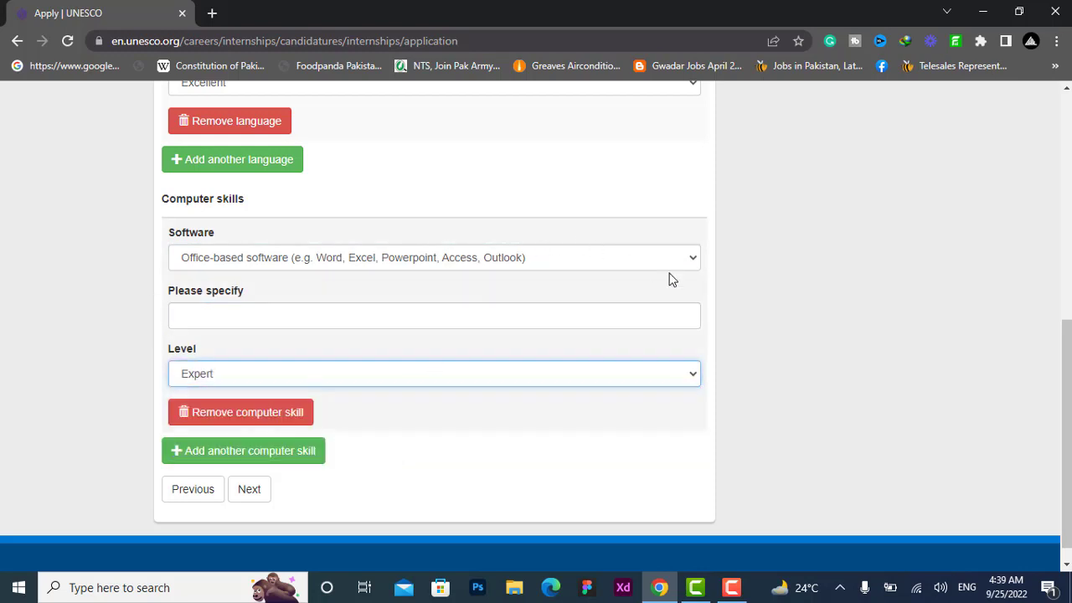
# - Continue to the Work Experience section and look over its company, date, country and tasks fields
pyautogui.click(237, 494)
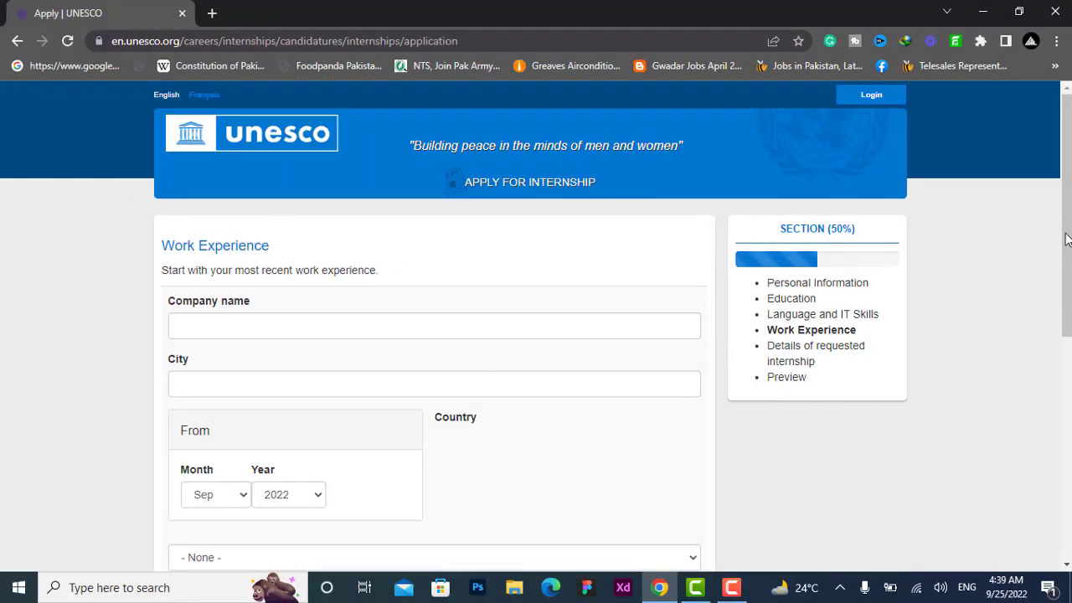
pyautogui.moveTo(1067, 238); pyautogui.dragTo(1067, 408)
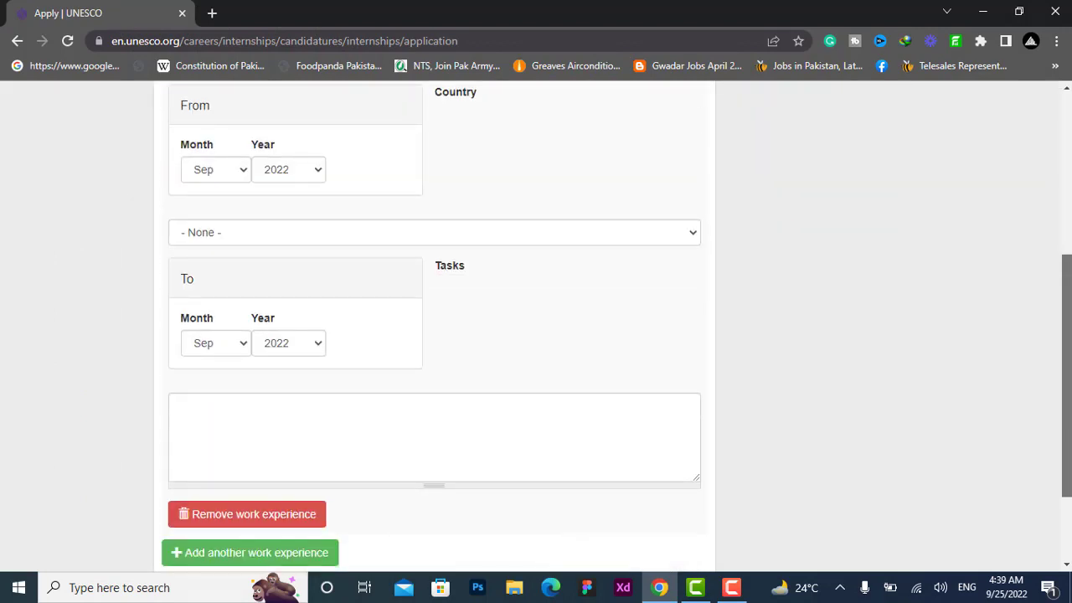
pyautogui.scroll(4, 586, 276)
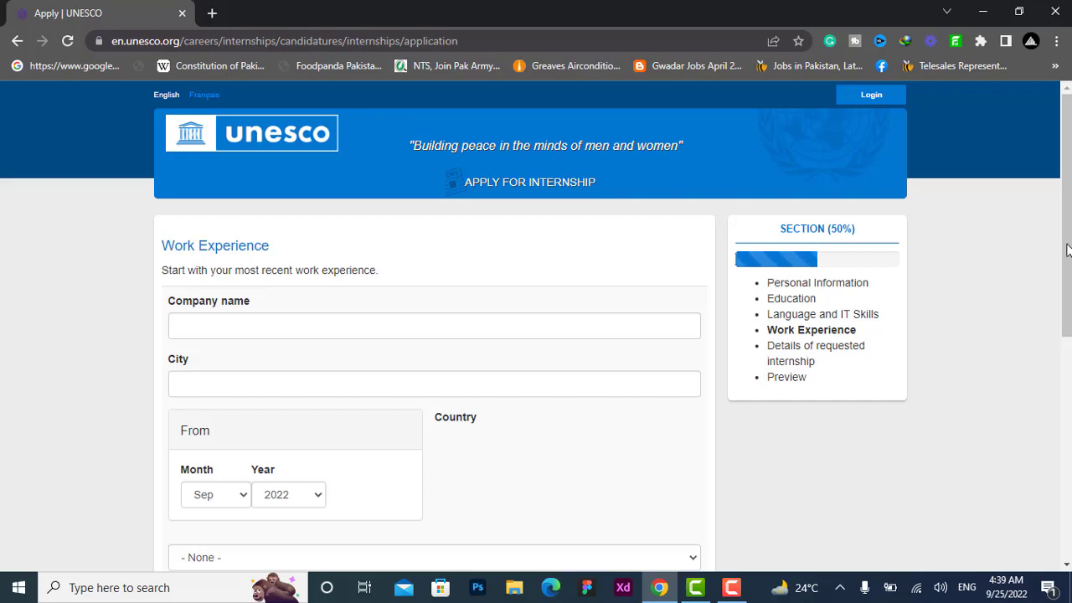
# - Continue past the blank Work Experience section and set the first internship location to Islamabad under Asia and the Pacific
pyautogui.moveTo(1067, 249); pyautogui.dragTo(1067, 469)
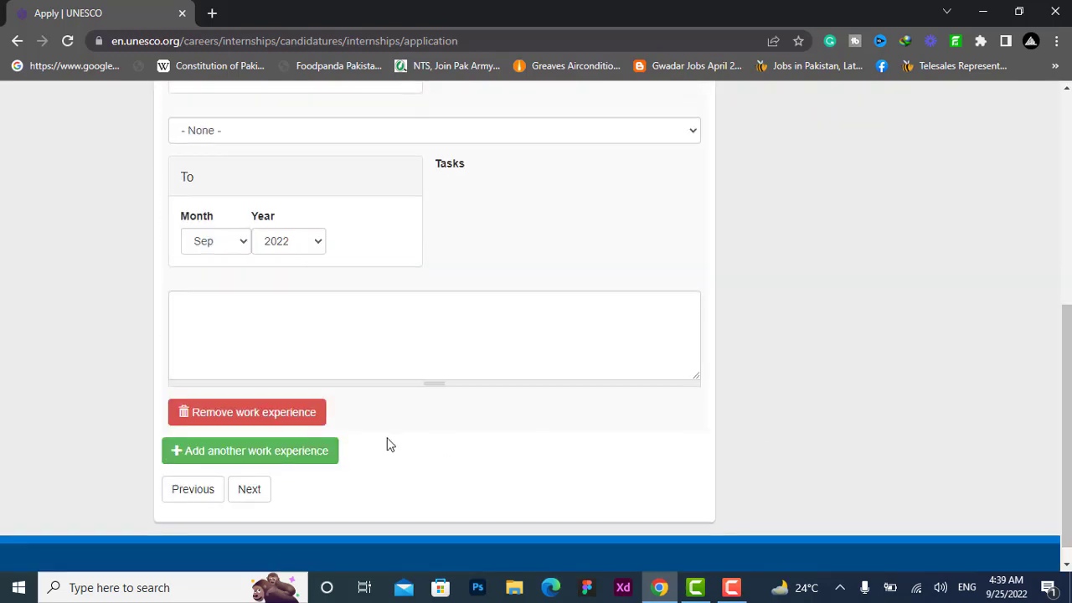
pyautogui.click(249, 490)
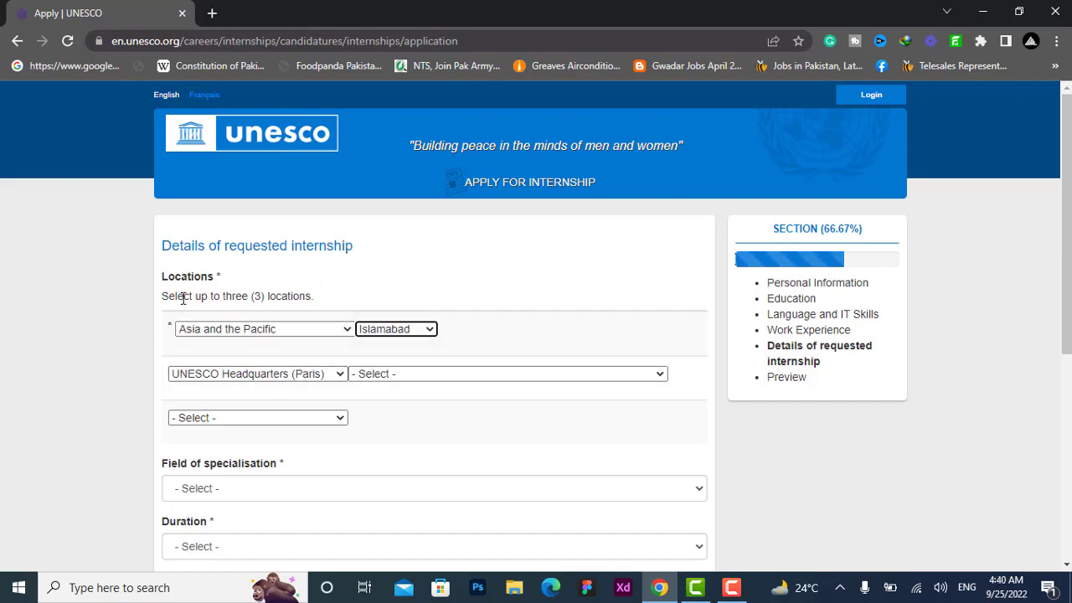
pyautogui.click(234, 331)
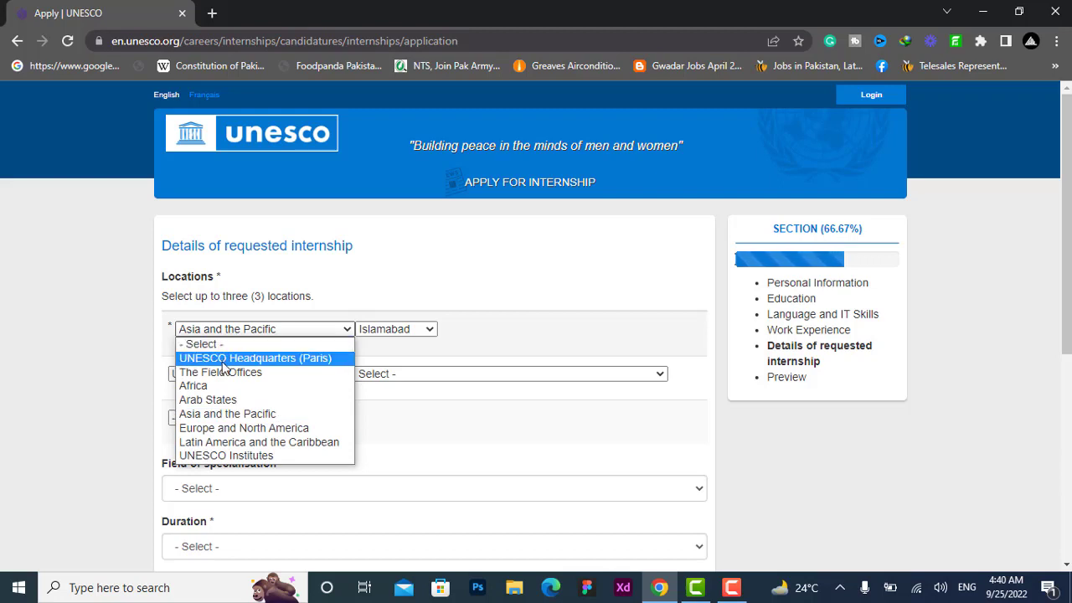
pyautogui.click(228, 416)
pyautogui.click(395, 329)
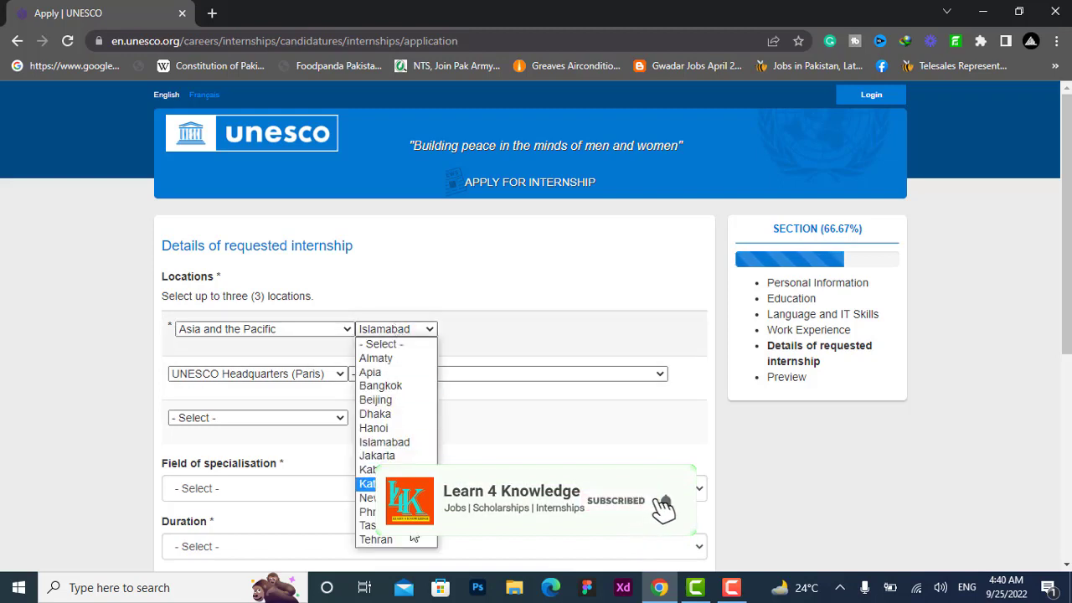
pyautogui.click(407, 442)
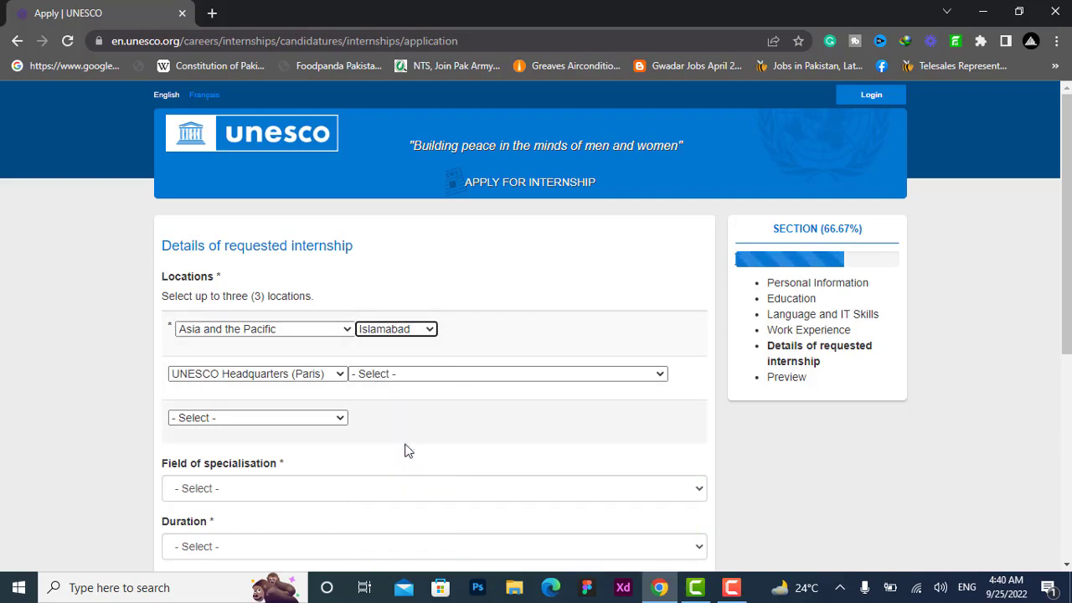
# - Change the second internship location to Iraq under Arab States
pyautogui.click(263, 374)
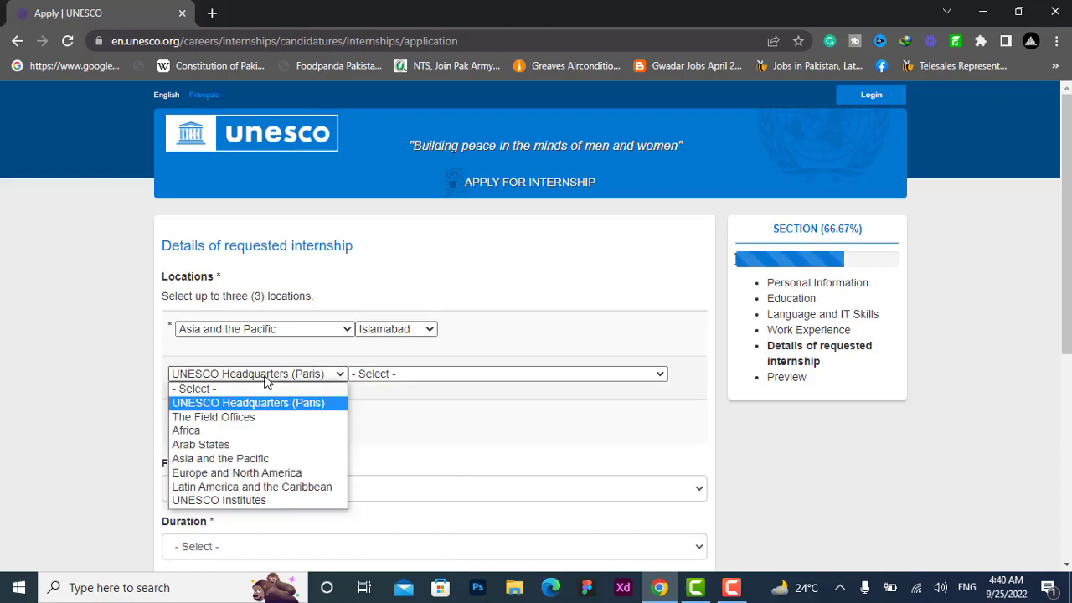
pyautogui.click(264, 444)
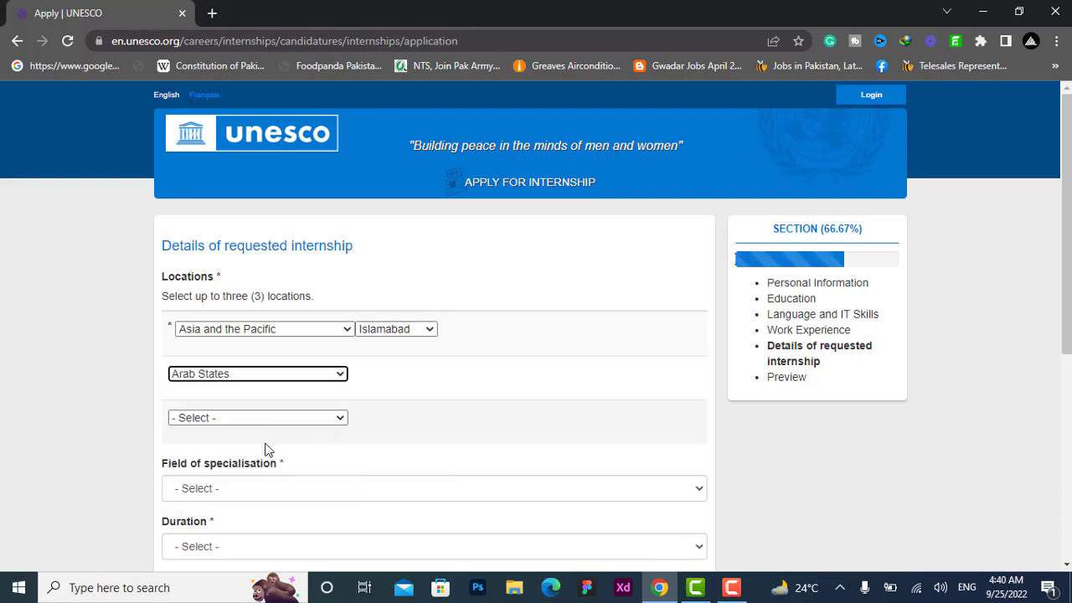
pyautogui.click(336, 417)
pyautogui.click(386, 373)
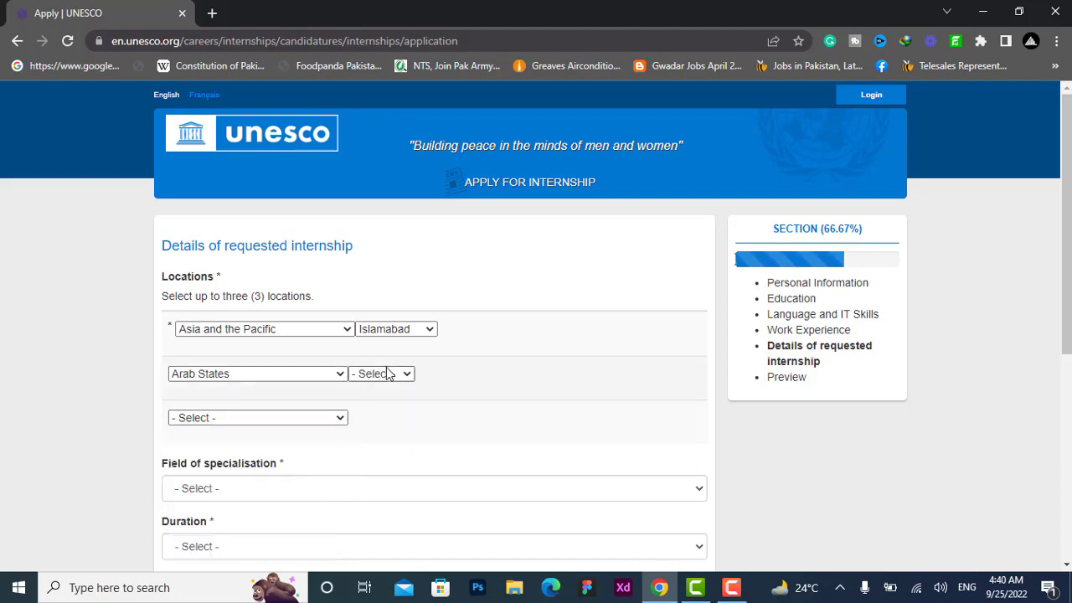
pyautogui.click(387, 373)
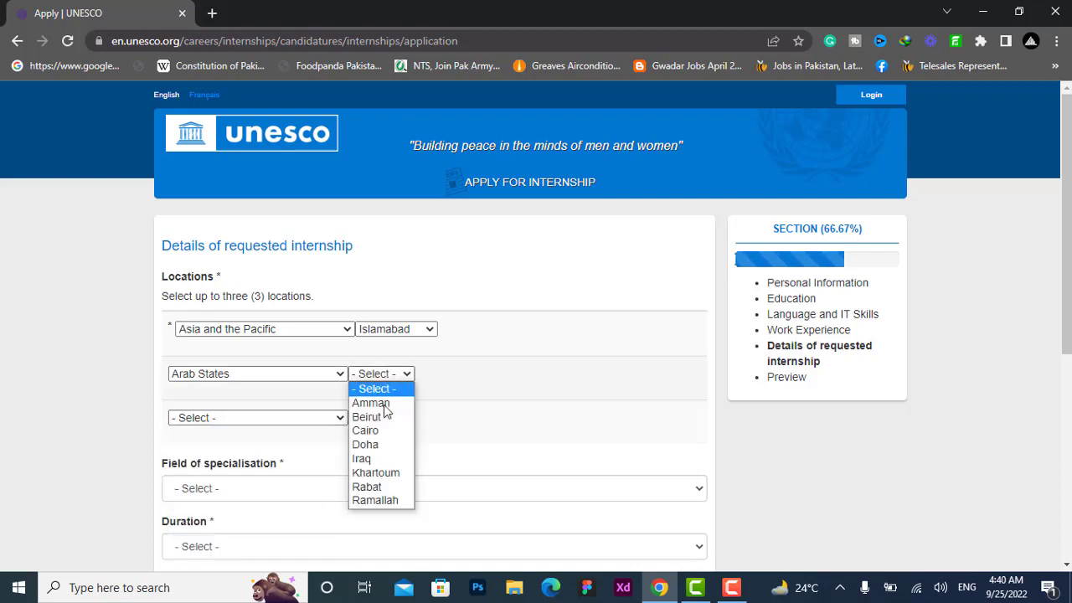
pyautogui.click(389, 458)
# - Set the third internship location to Bangkok under Asia and the Pacific
pyautogui.click(325, 418)
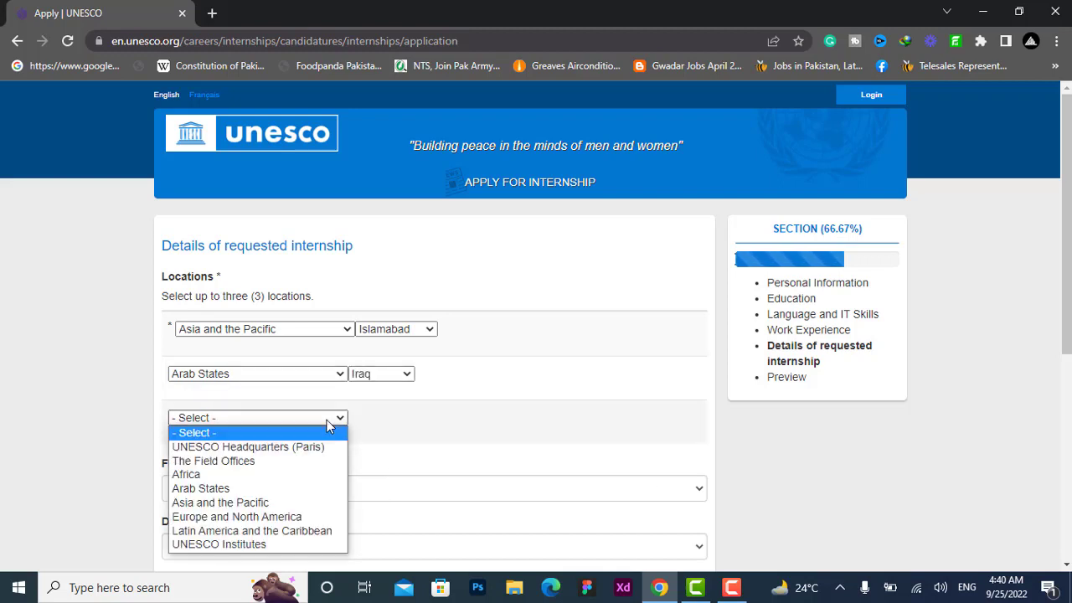
pyautogui.click(306, 506)
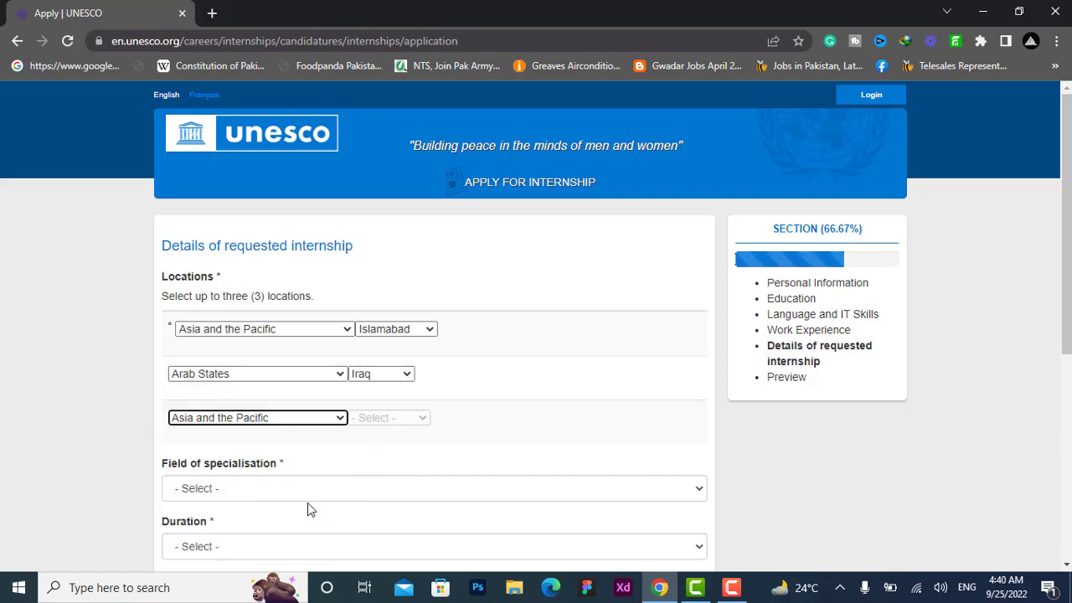
pyautogui.click(400, 419)
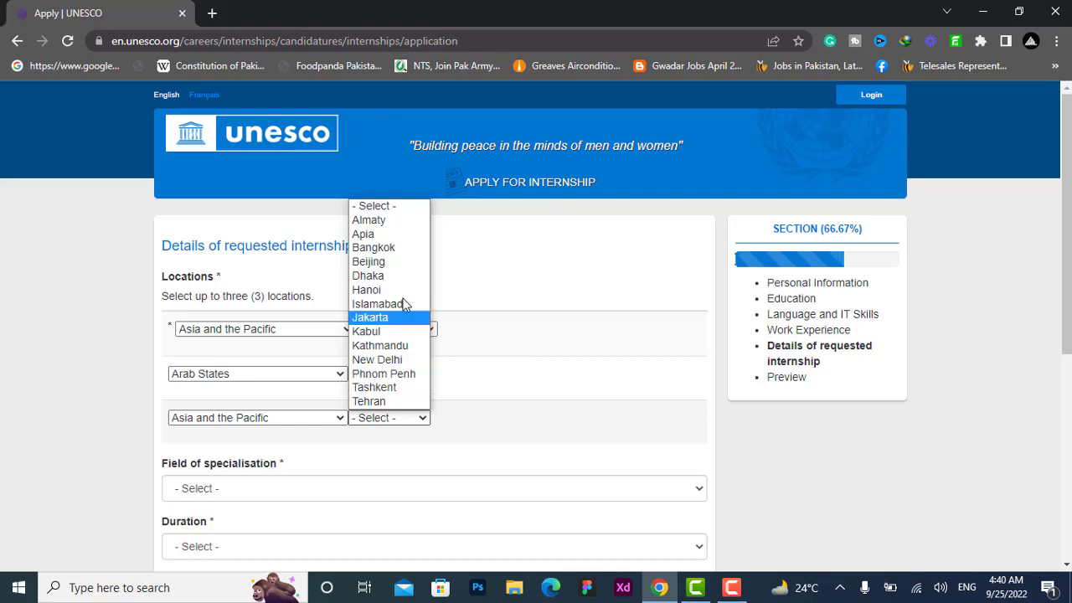
pyautogui.click(410, 260)
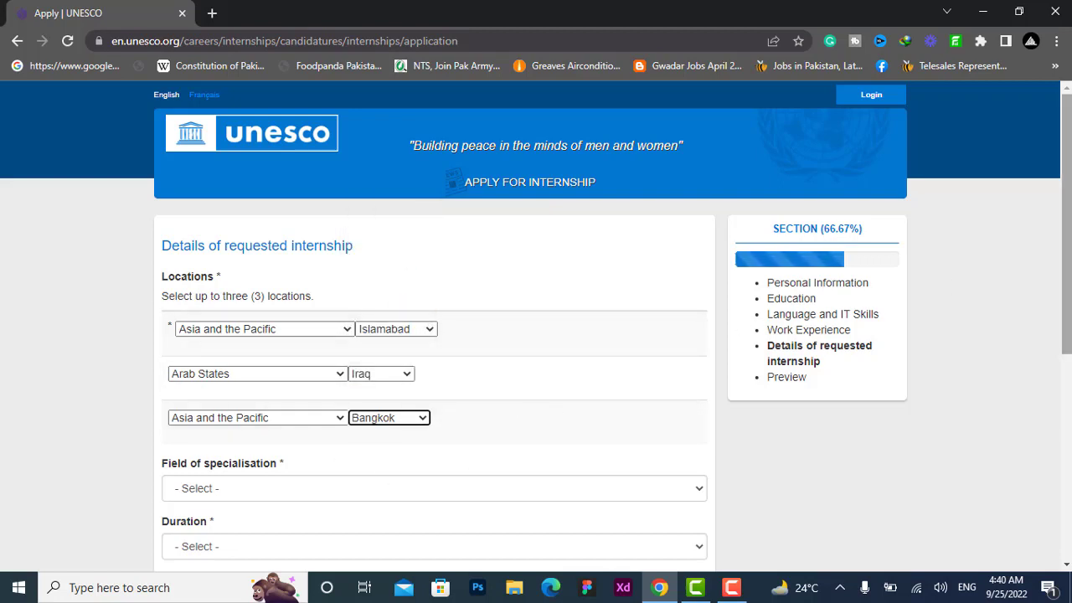
# - Set the field of specialisation to Education and the internship duration to 2 Months
pyautogui.scroll(-2, 545, 265)
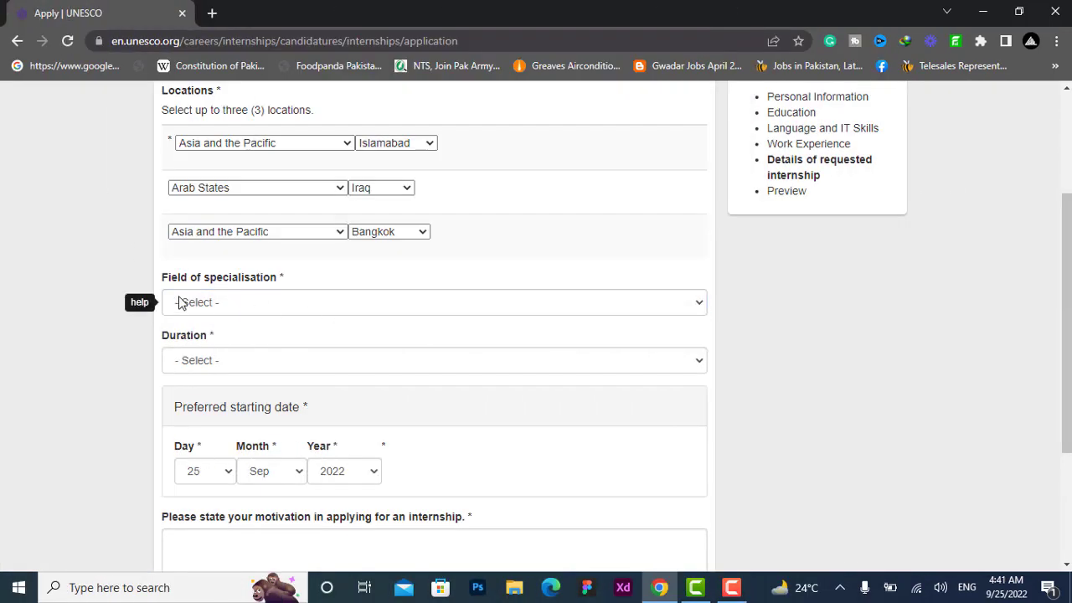
pyautogui.click(246, 302)
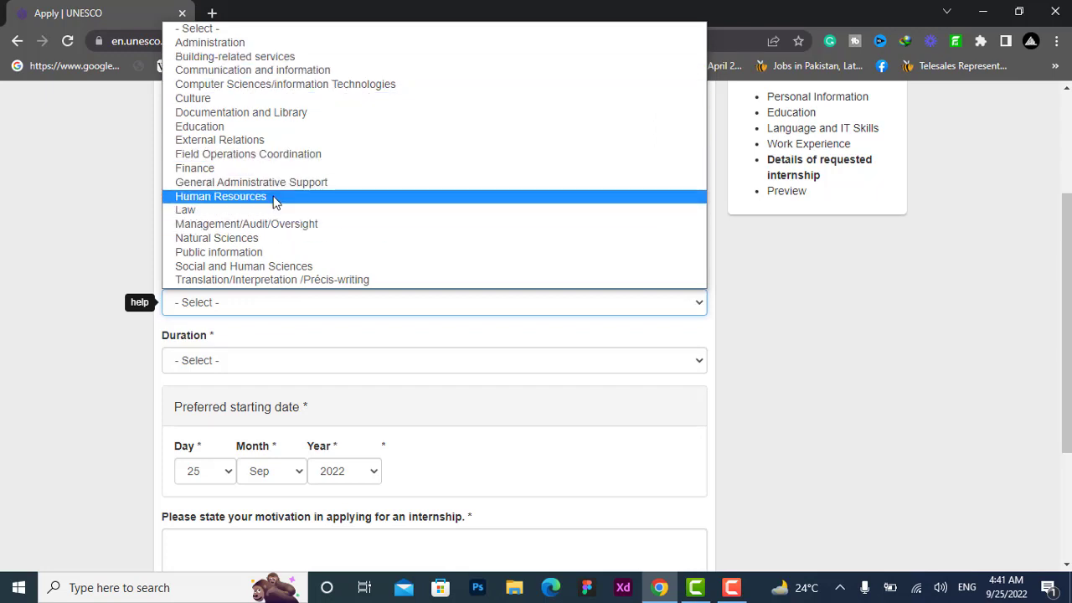
pyautogui.click(287, 126)
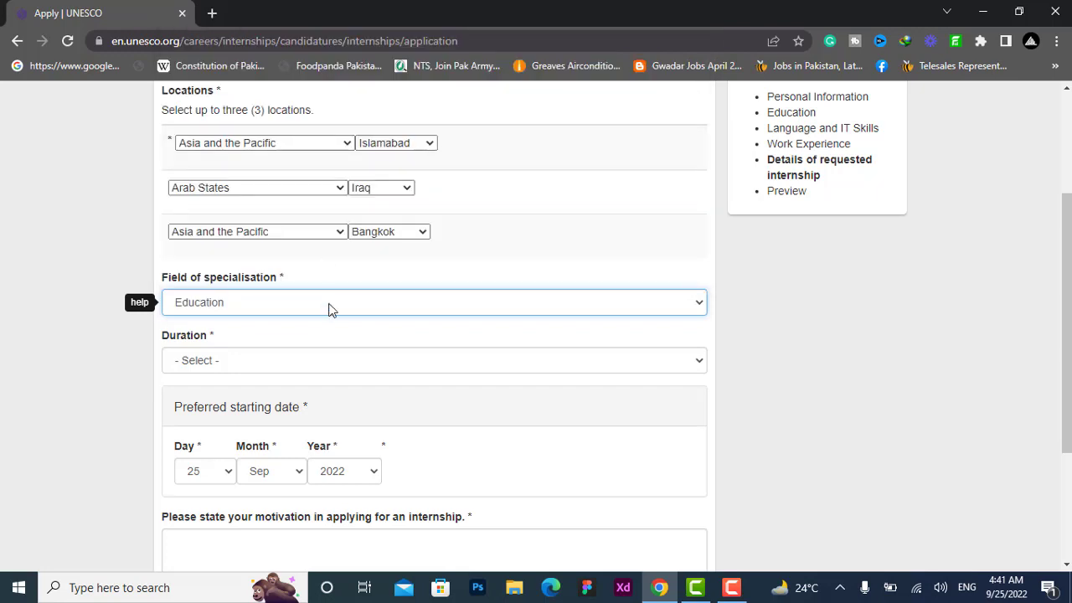
pyautogui.click(314, 366)
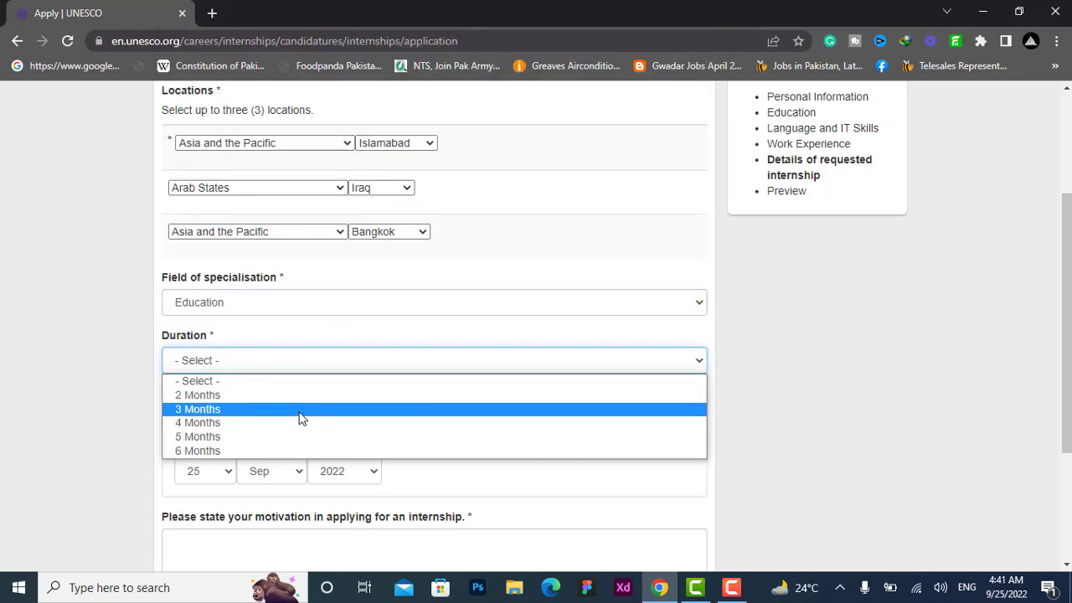
pyautogui.click(304, 399)
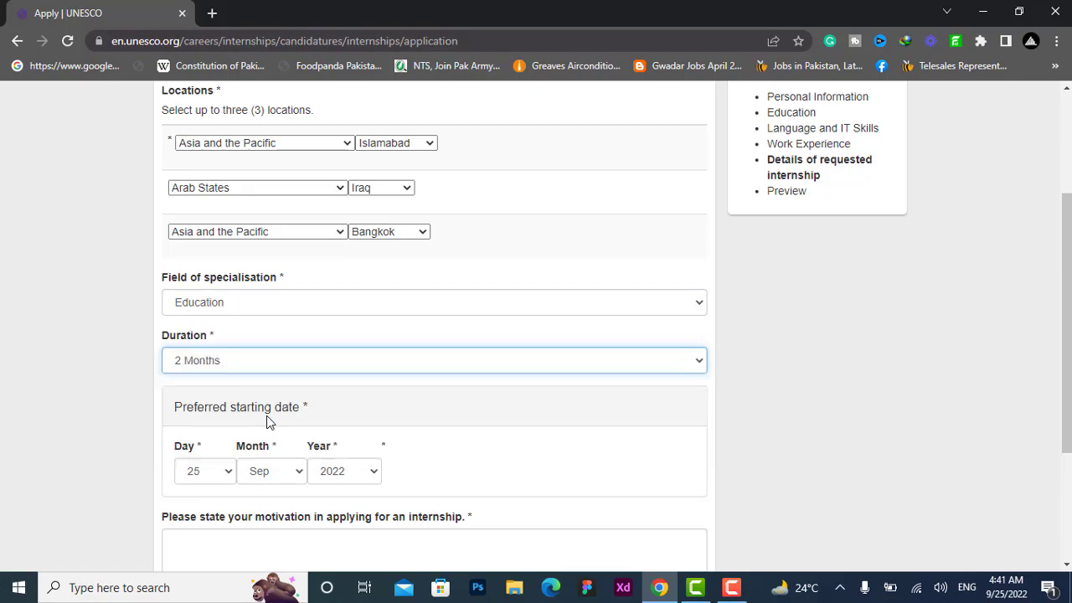
# - Check the character limit of the motivation statement and open the application preview
pyautogui.scroll(-2, 942, 380)
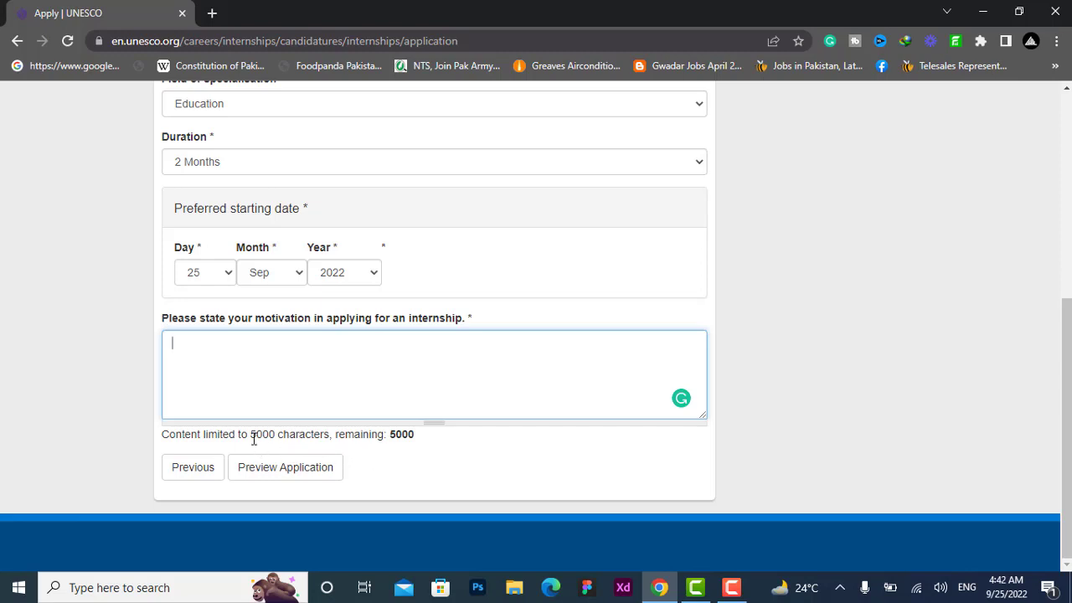
pyautogui.moveTo(254, 439); pyautogui.dragTo(297, 437)
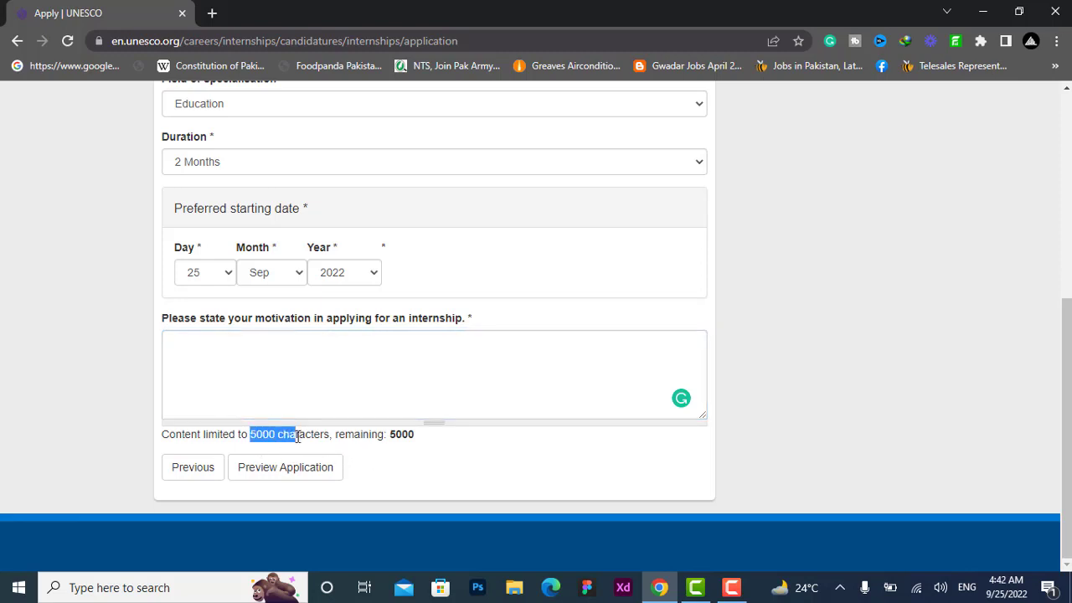
pyautogui.click(494, 442)
pyautogui.click(302, 477)
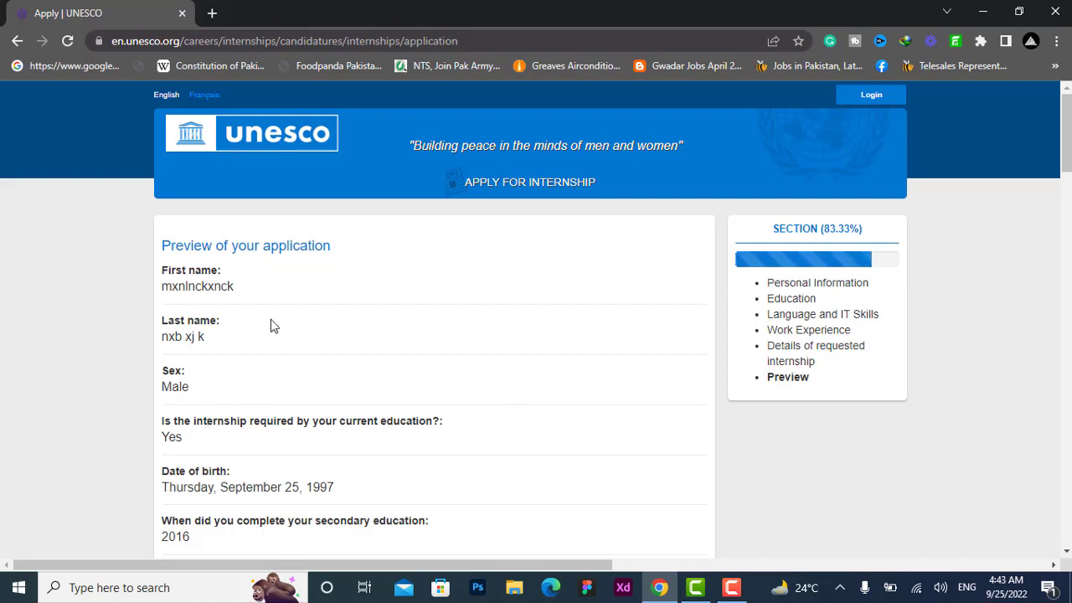
# - Review the whole application preview, from the personal details through education and motivation to the work experience entry
pyautogui.scroll(-1, 1066, 134)
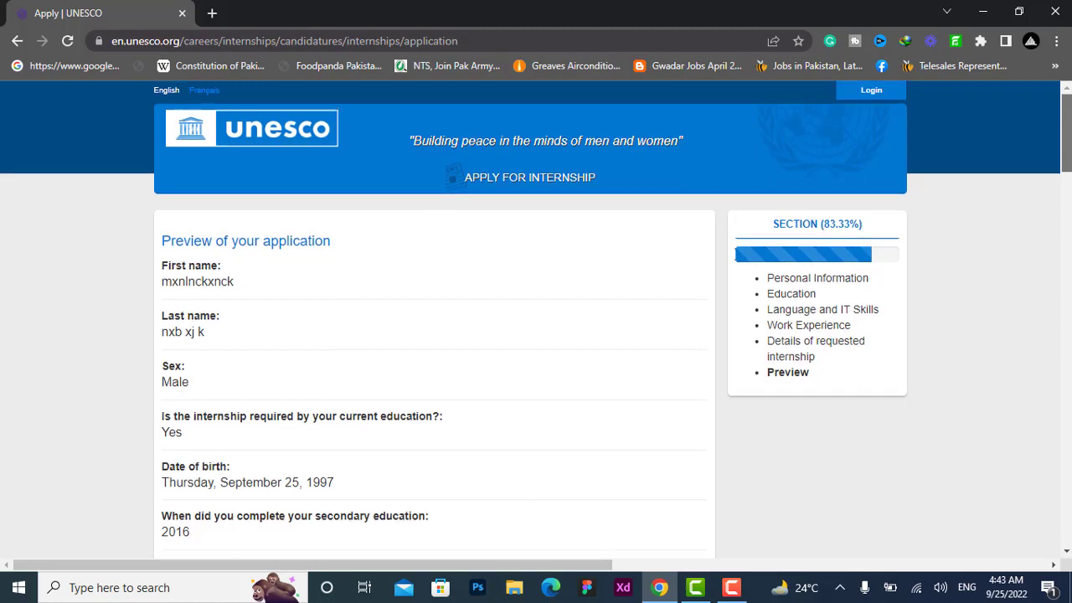
pyautogui.scroll(-5, 1066, 134)
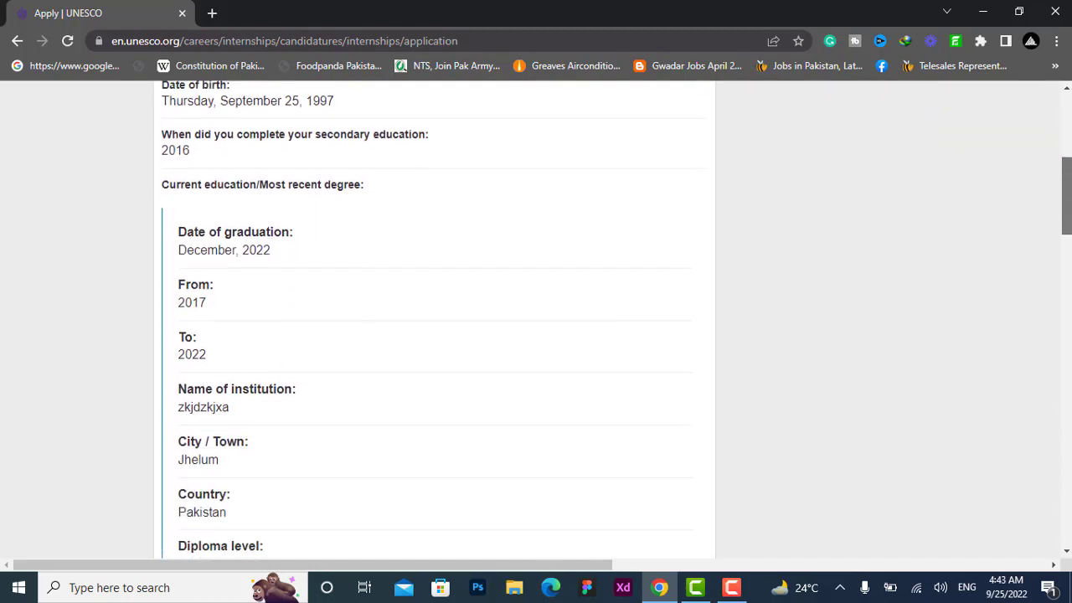
pyautogui.scroll(-3, 1066, 226)
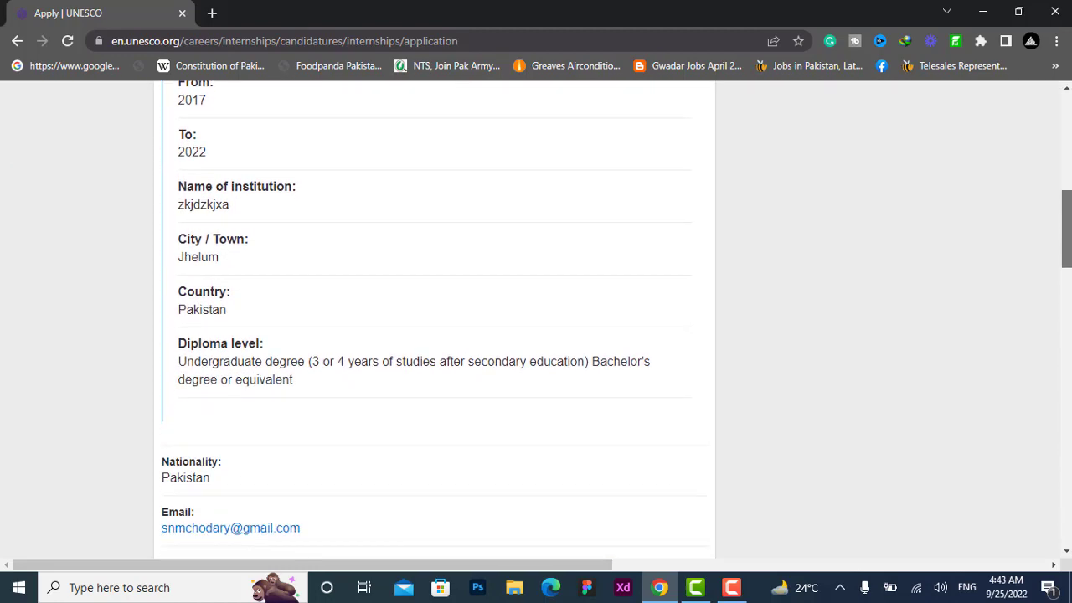
pyautogui.scroll(-4, 1068, 293)
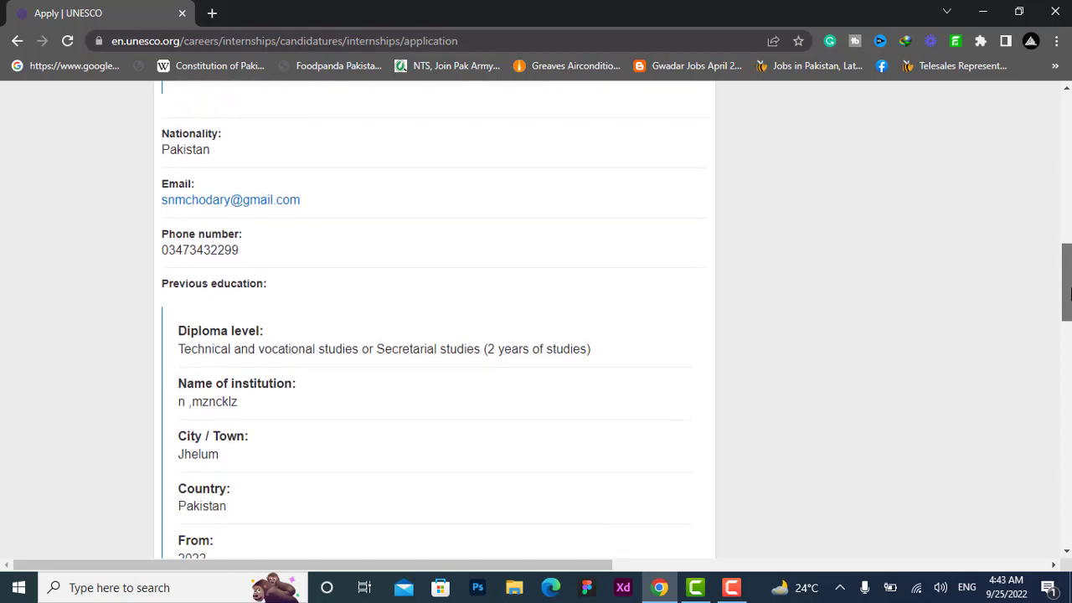
pyautogui.moveTo(1069, 293); pyautogui.dragTo(1066, 520)
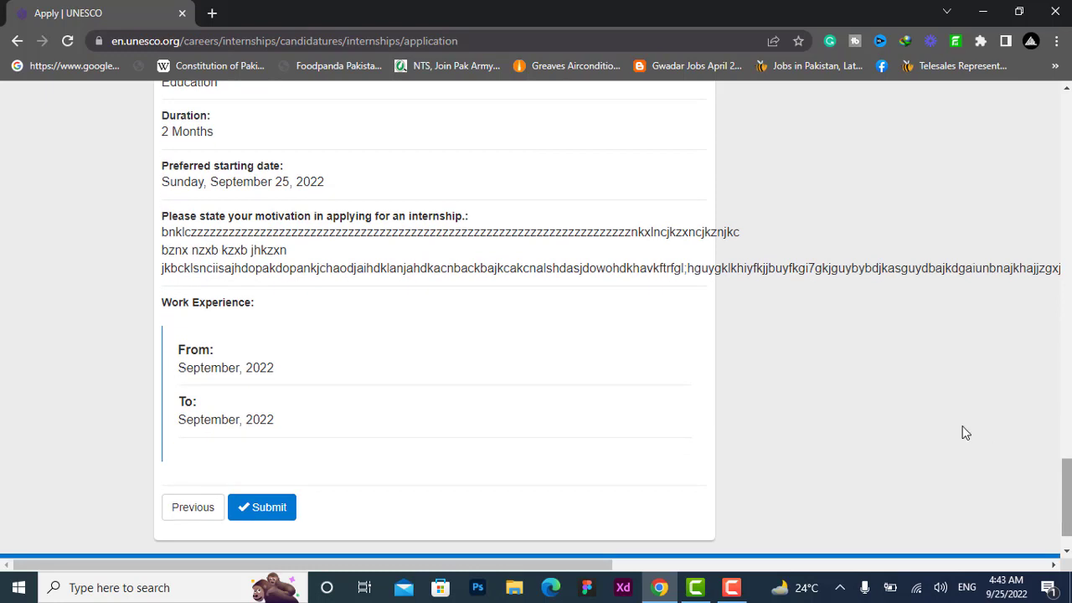